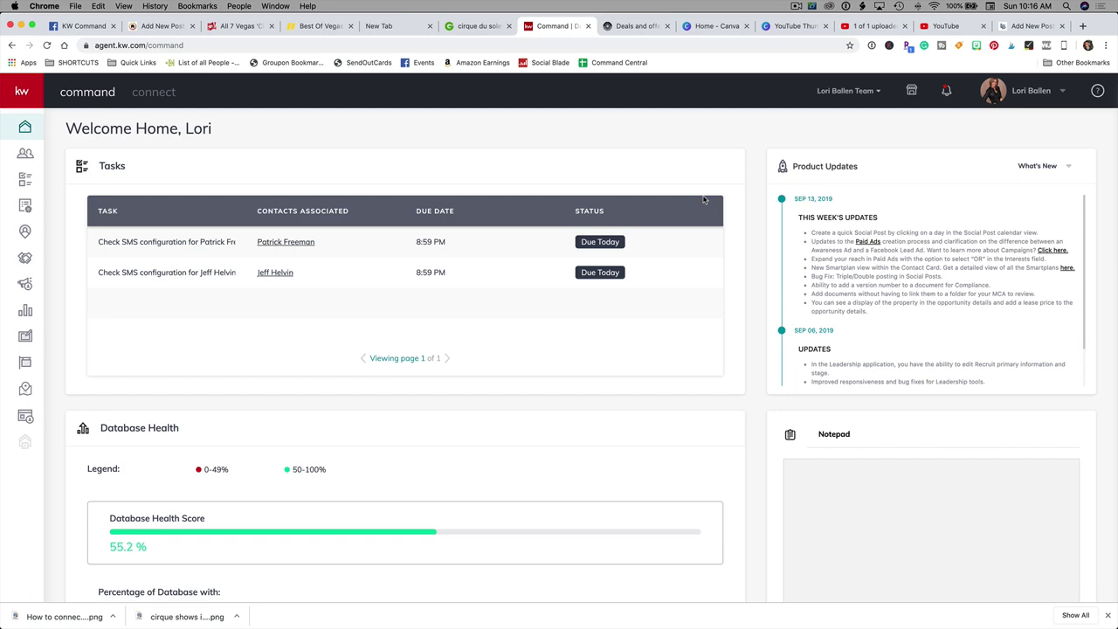
Step: Go from the dashboard to Task Manager's Contact Tasks list, showing two SMS check tasks
scroll(704, 200, "down", 3)
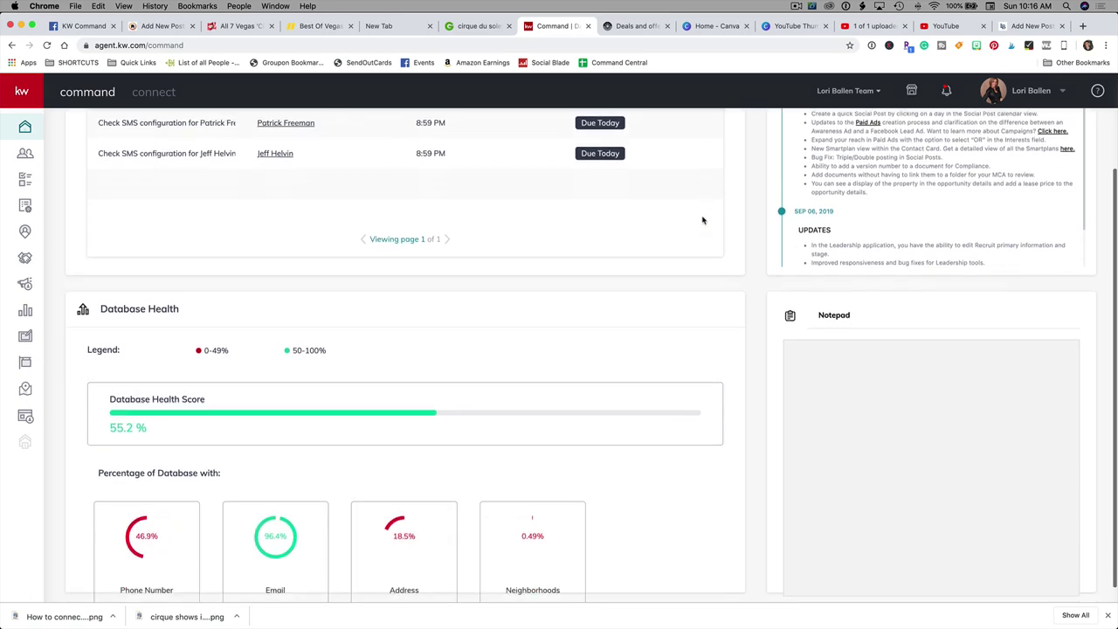
scroll(91, 171, "up", 4)
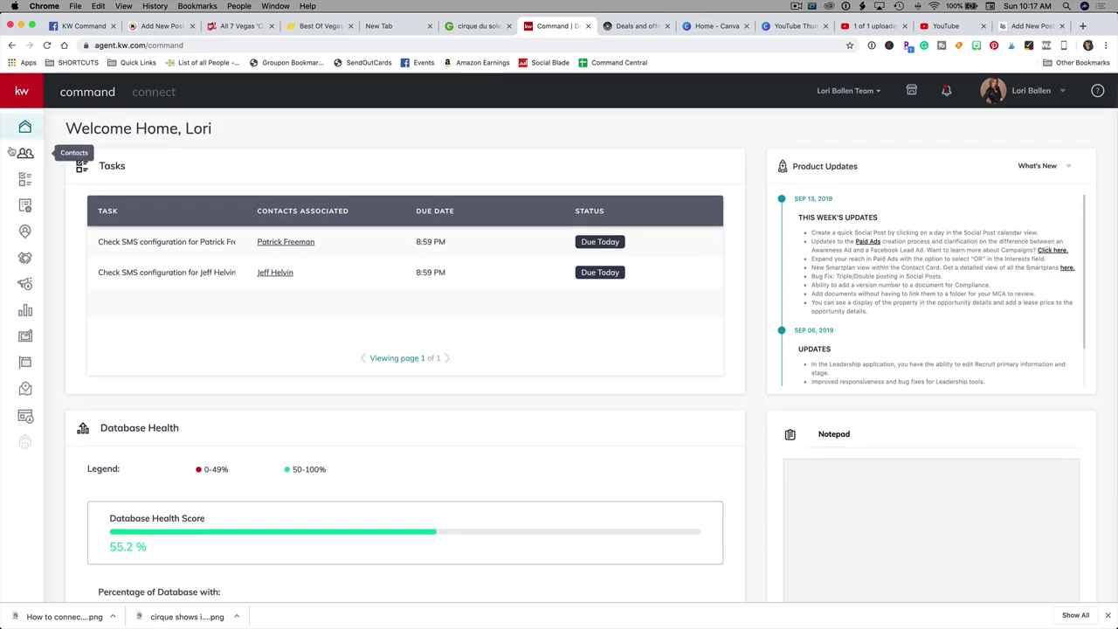
left_click(26, 155)
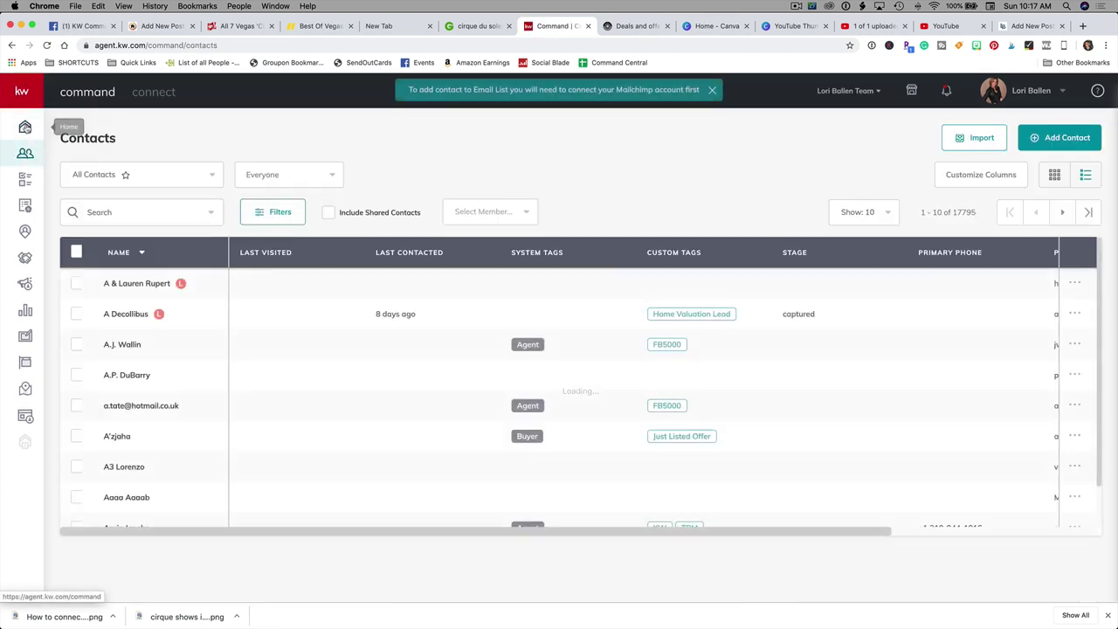
left_click(25, 126)
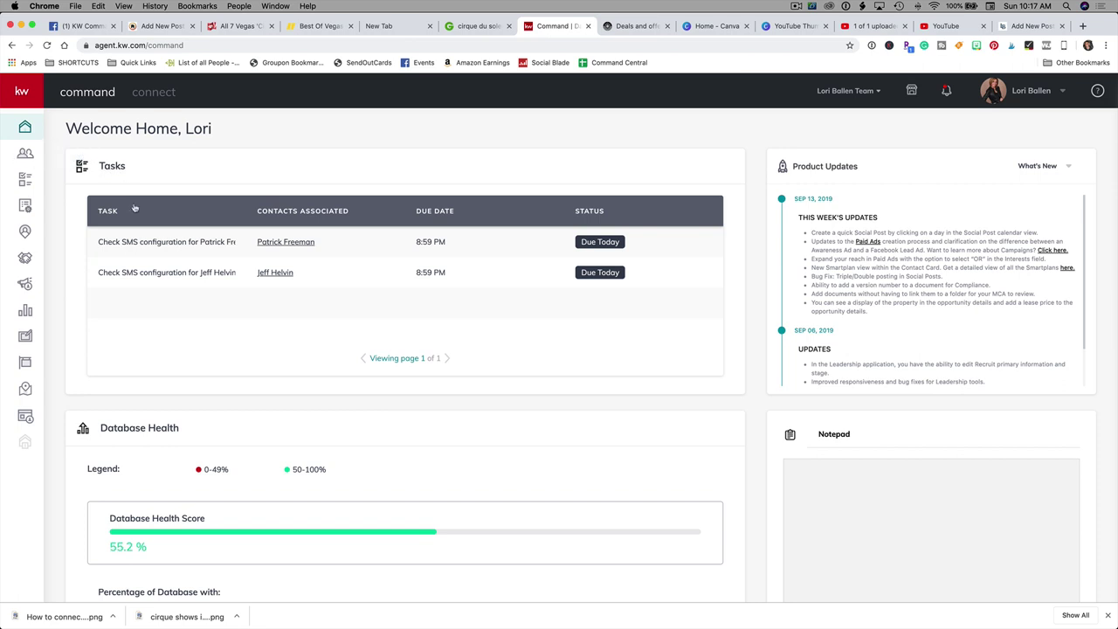
left_click(111, 168)
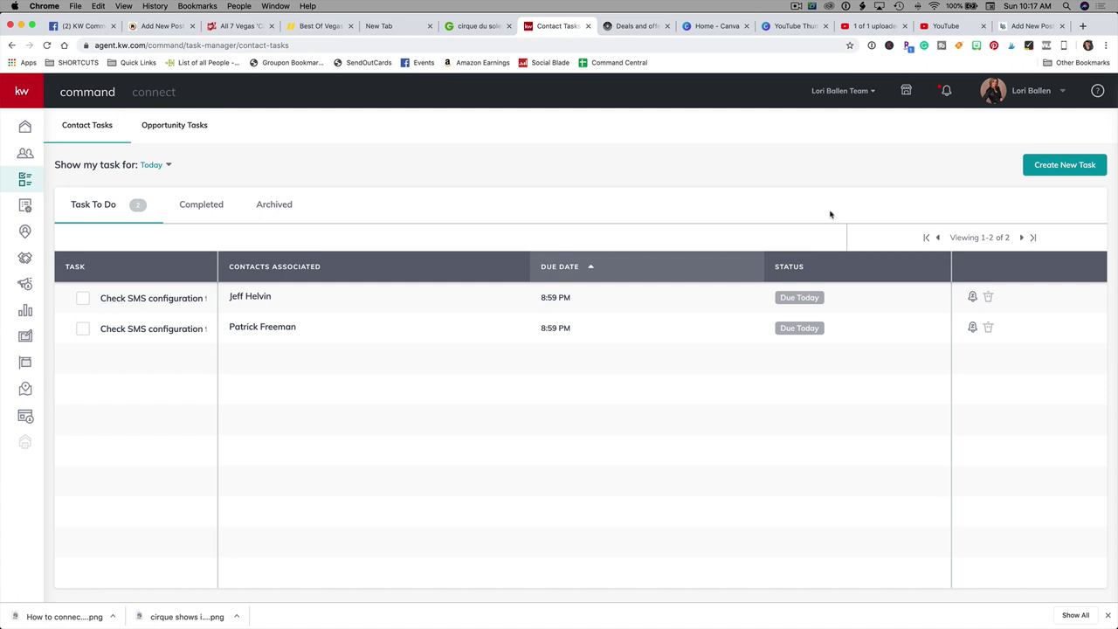
Step: Start a new task named 'Book Flight to Chicago'
left_click(1059, 169)
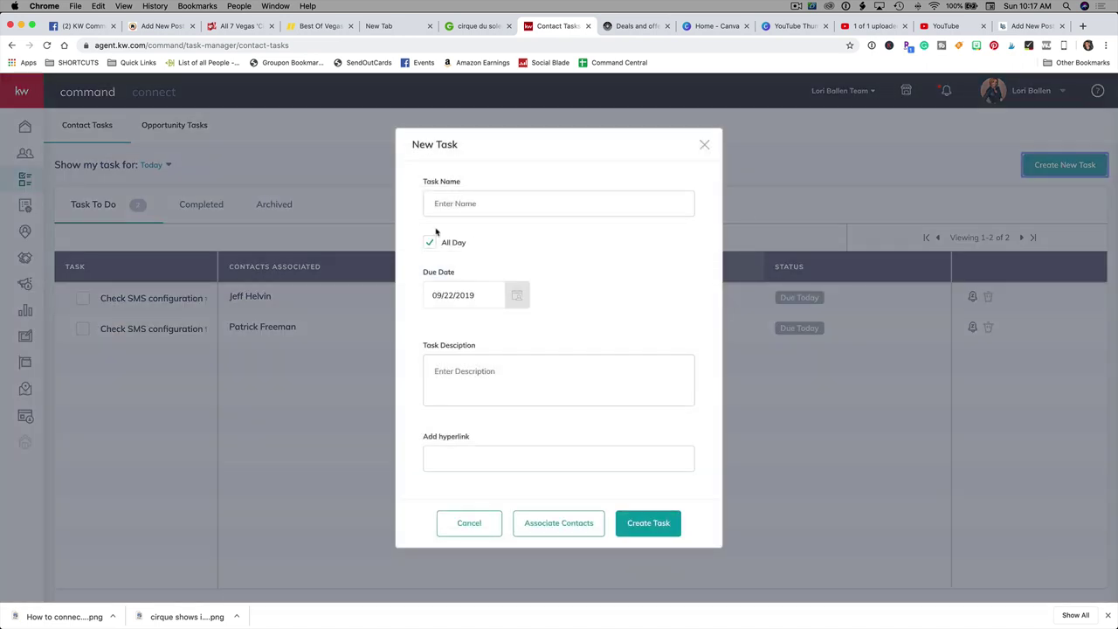
left_click(458, 204)
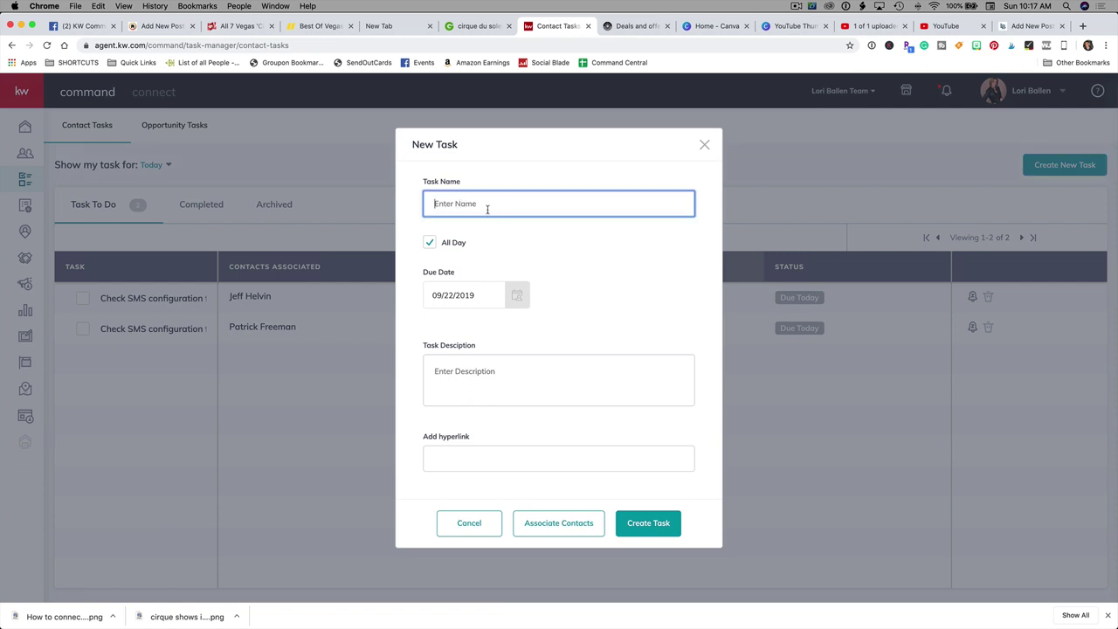
type("Book Flight to Chicago")
Step: Turn off All Day and set the due date to 09/23/2019 at 1:00 PM
left_click(428, 245)
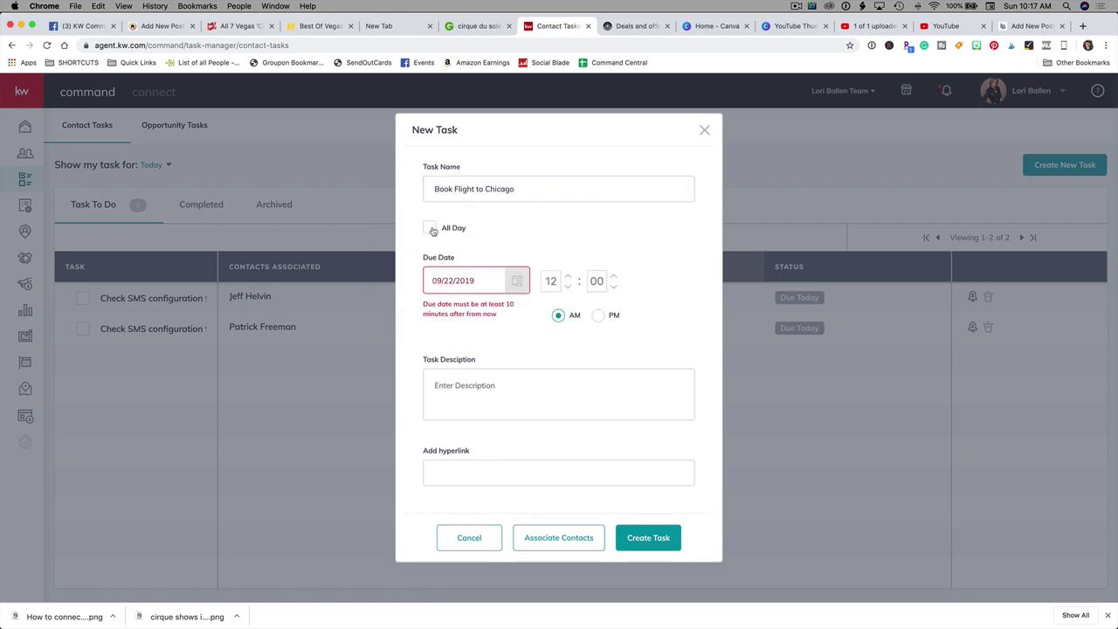
left_click(433, 229)
left_click(429, 244)
left_click(485, 287)
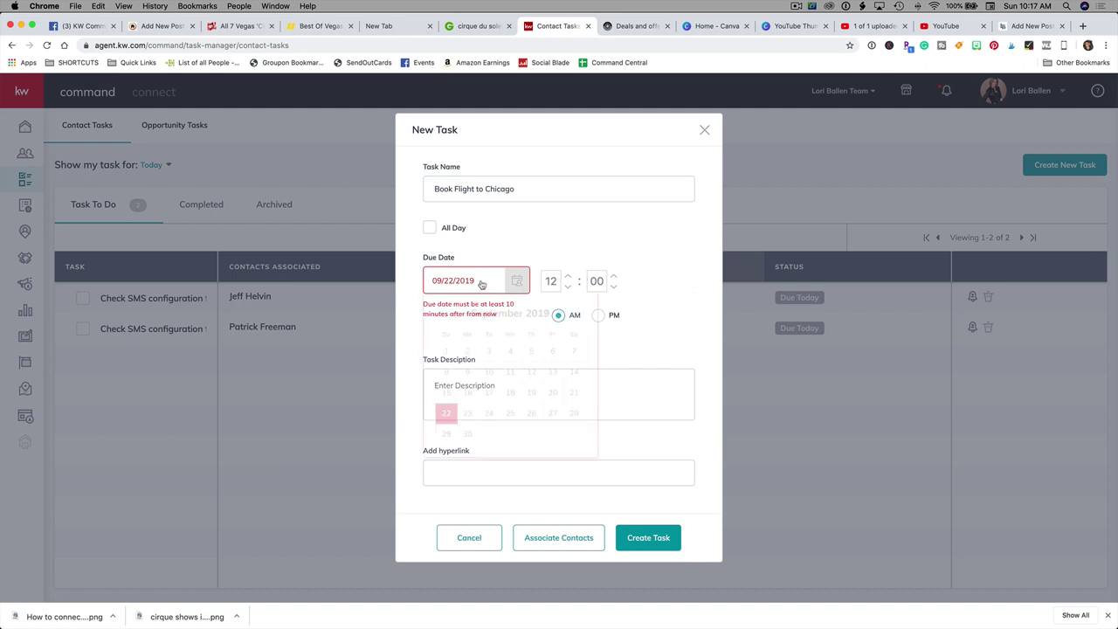
left_click(470, 413)
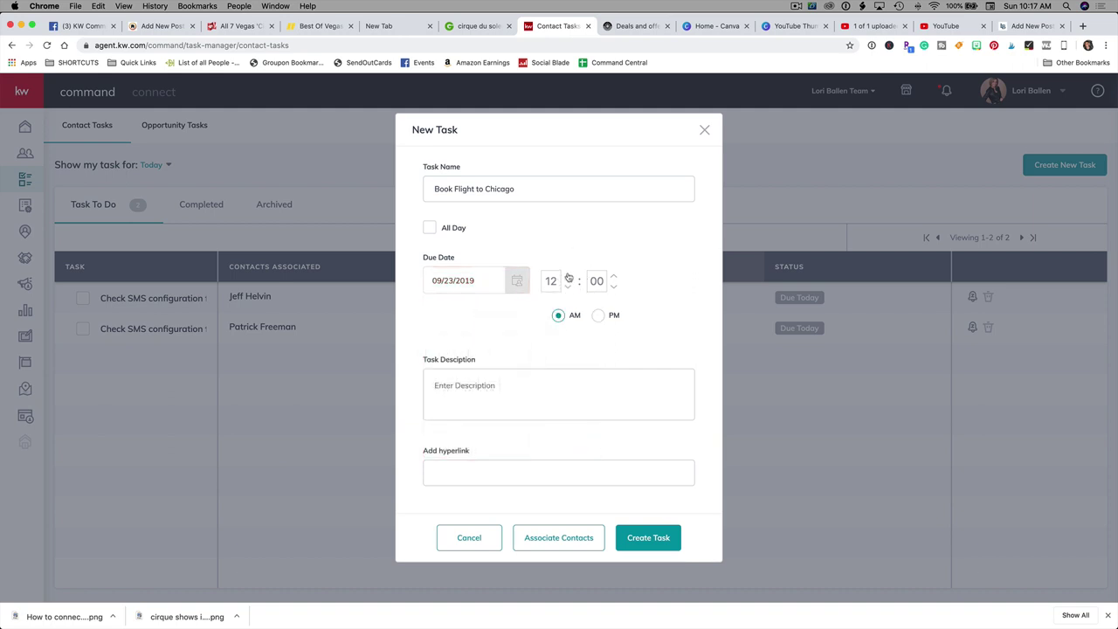
left_click(569, 277)
left_click(601, 316)
Step: Describe the task as booking a flight to Chicago for the coaching class
left_click(494, 387)
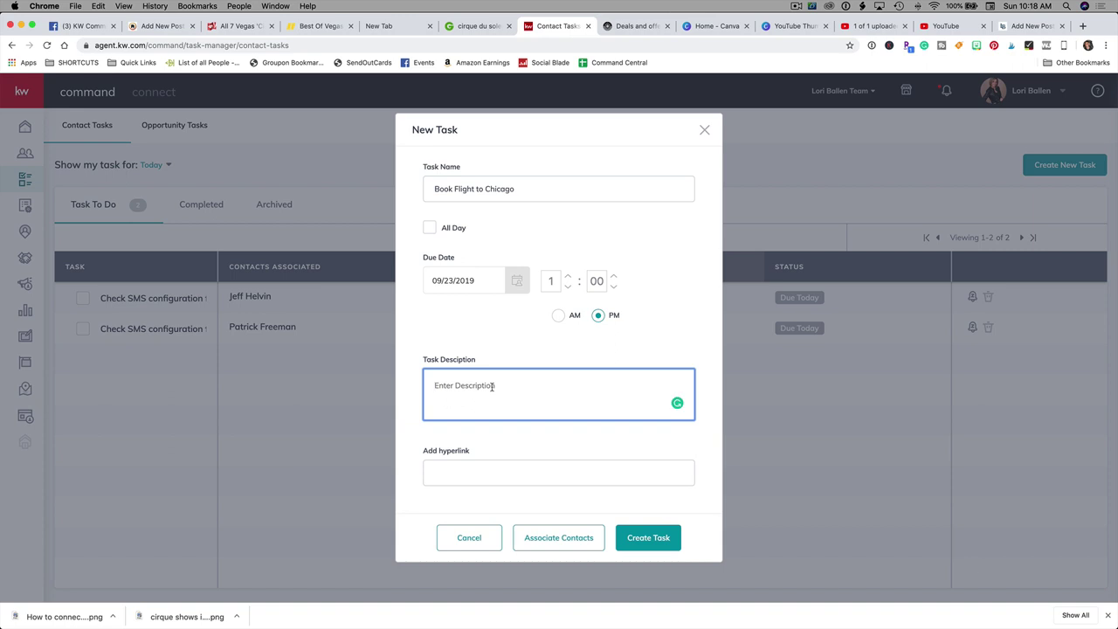
type("book flight to chicago for at your comman")
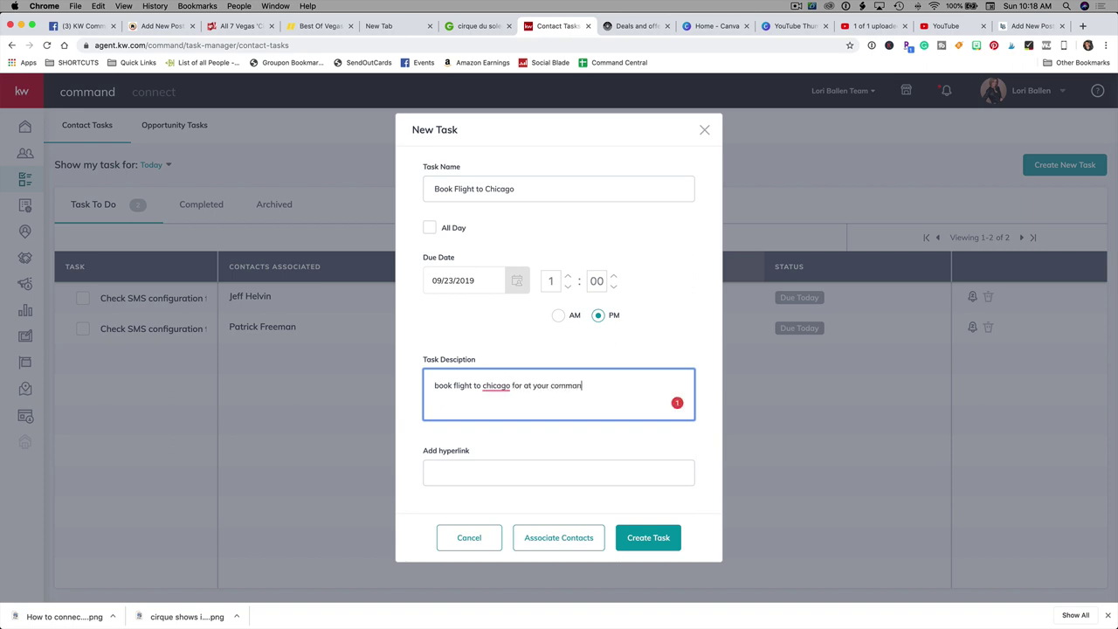
type("d coaching class")
left_click(472, 476)
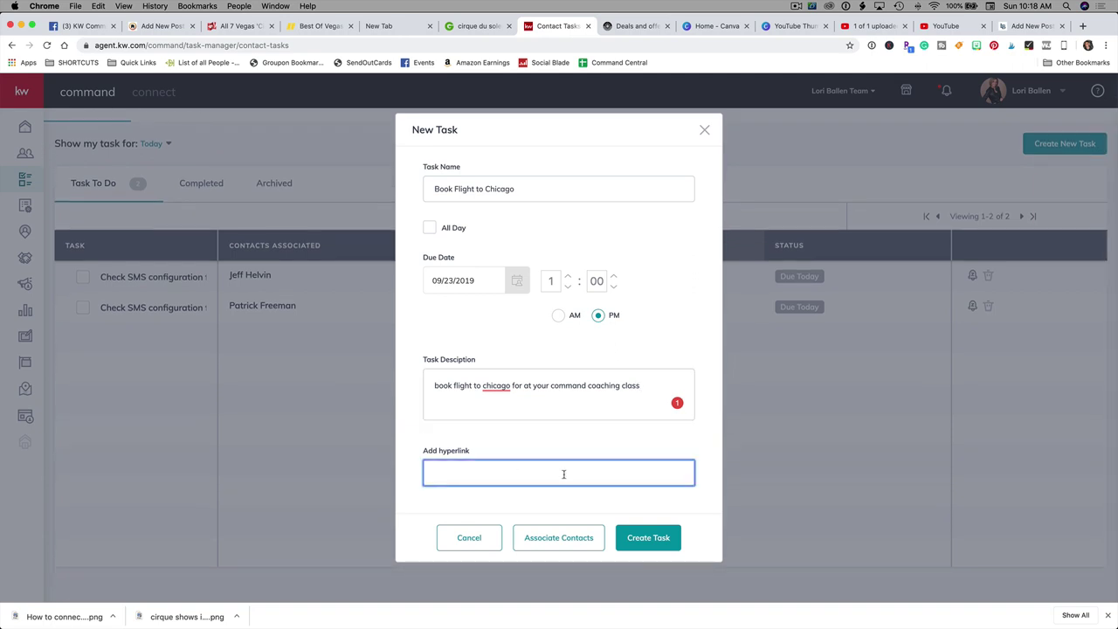
Step: Load southwest.com in a new Chrome tab and copy its address
left_click(1036, 28)
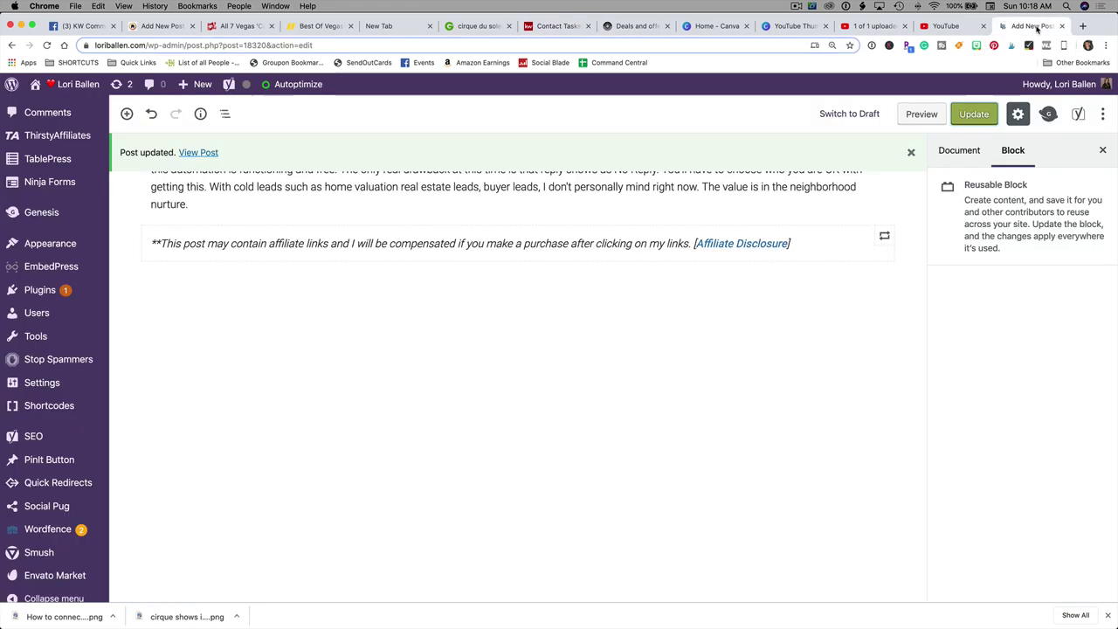
left_click(1083, 25)
type("sout")
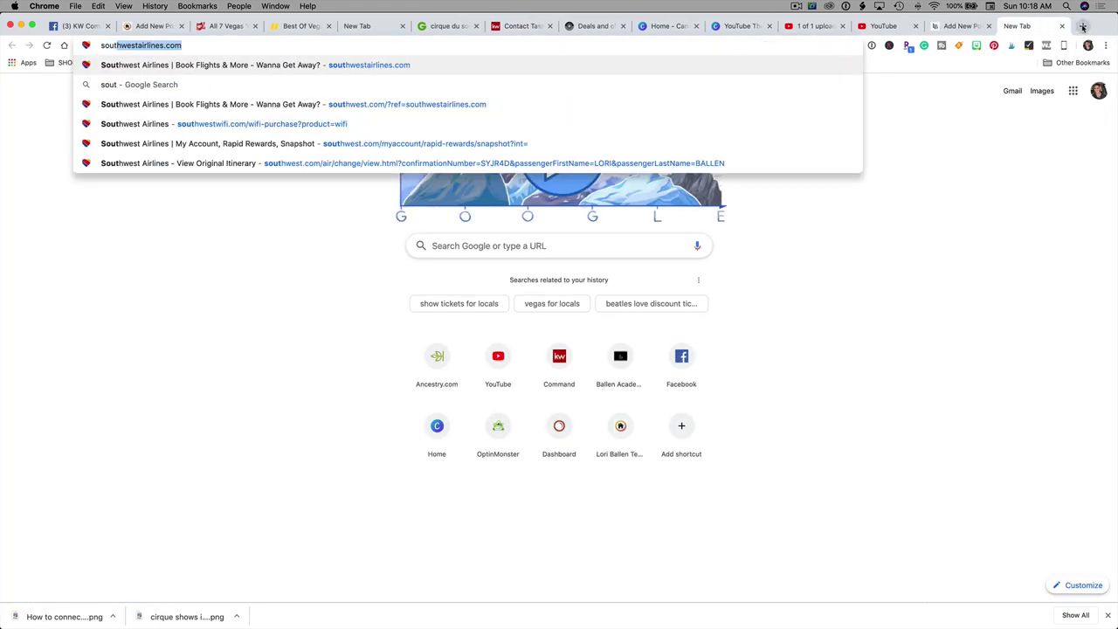
key("Return")
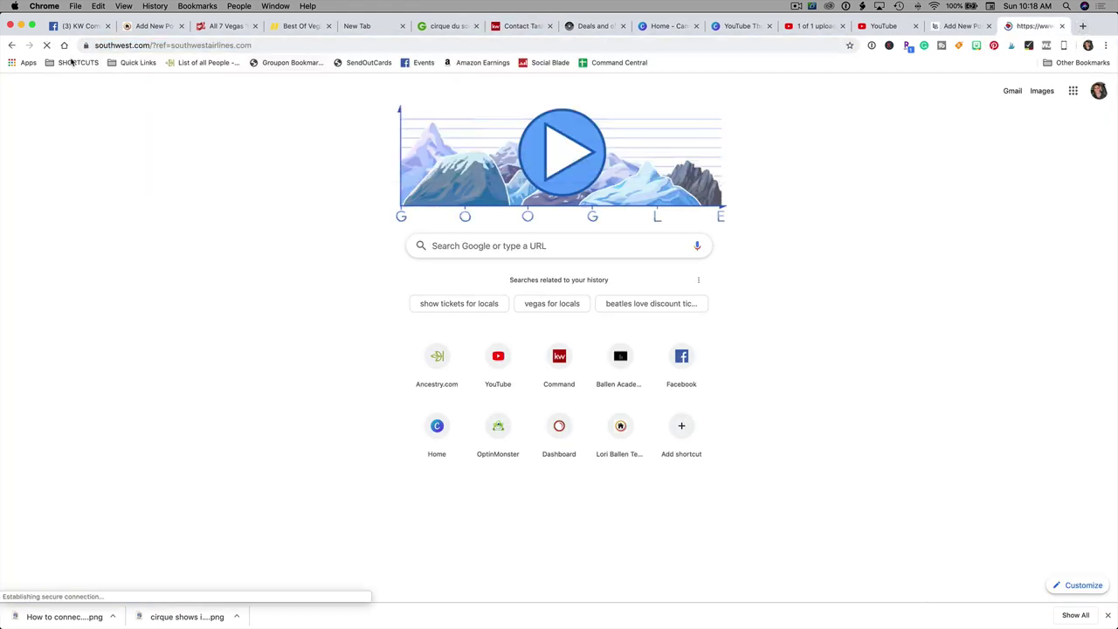
left_click(182, 44)
key("super+c")
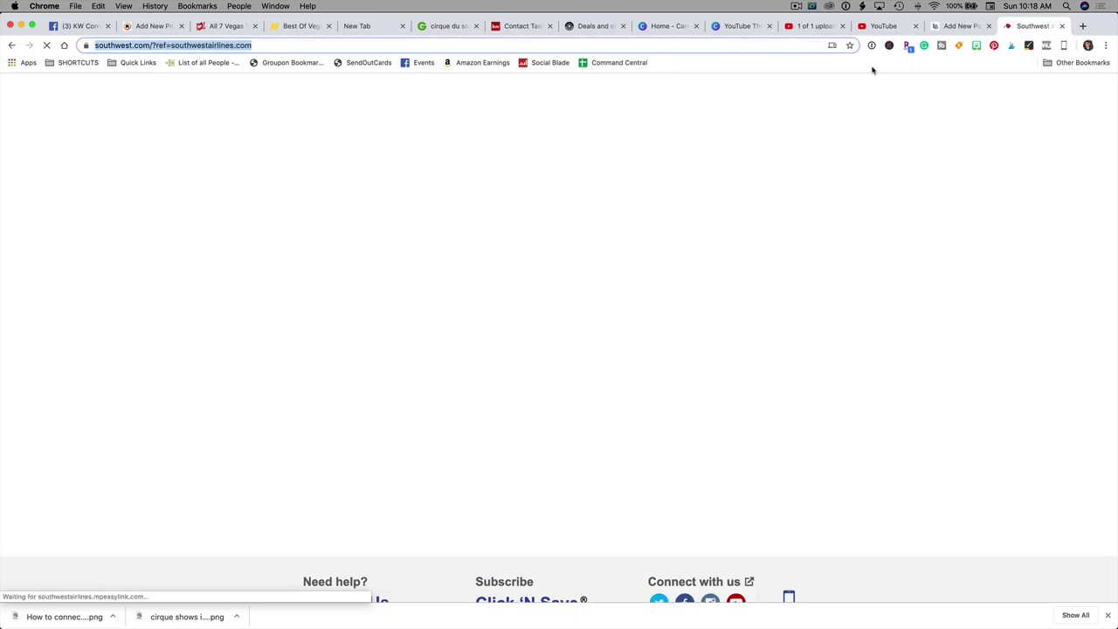
left_click(948, 25)
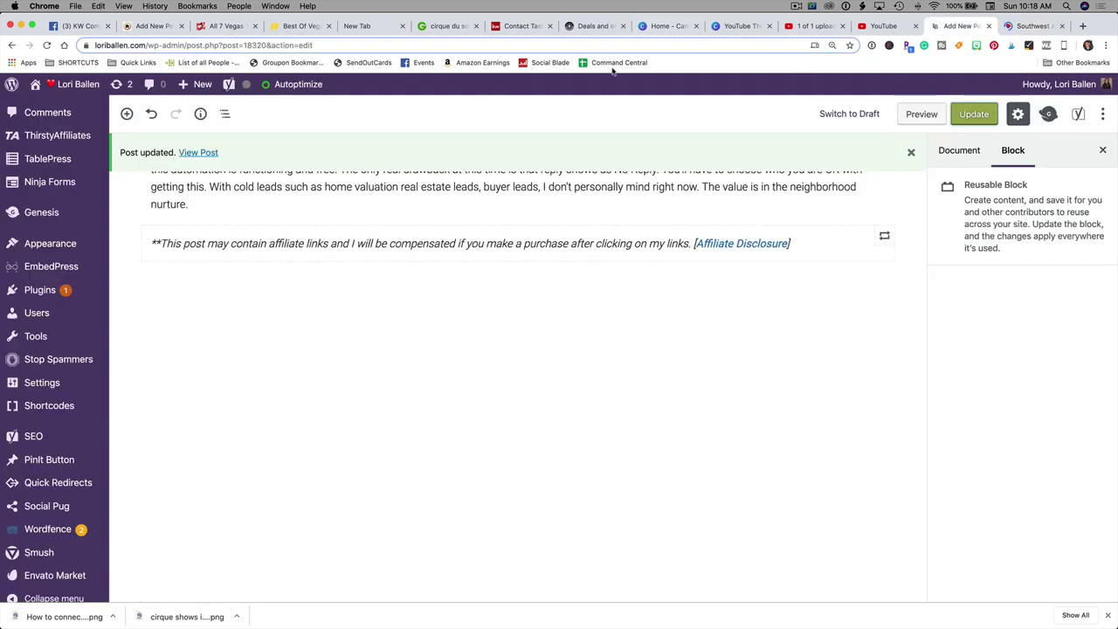
Step: Paste the Southwest address as the task's hyperlink and bring up Associate Contacts
left_click(522, 25)
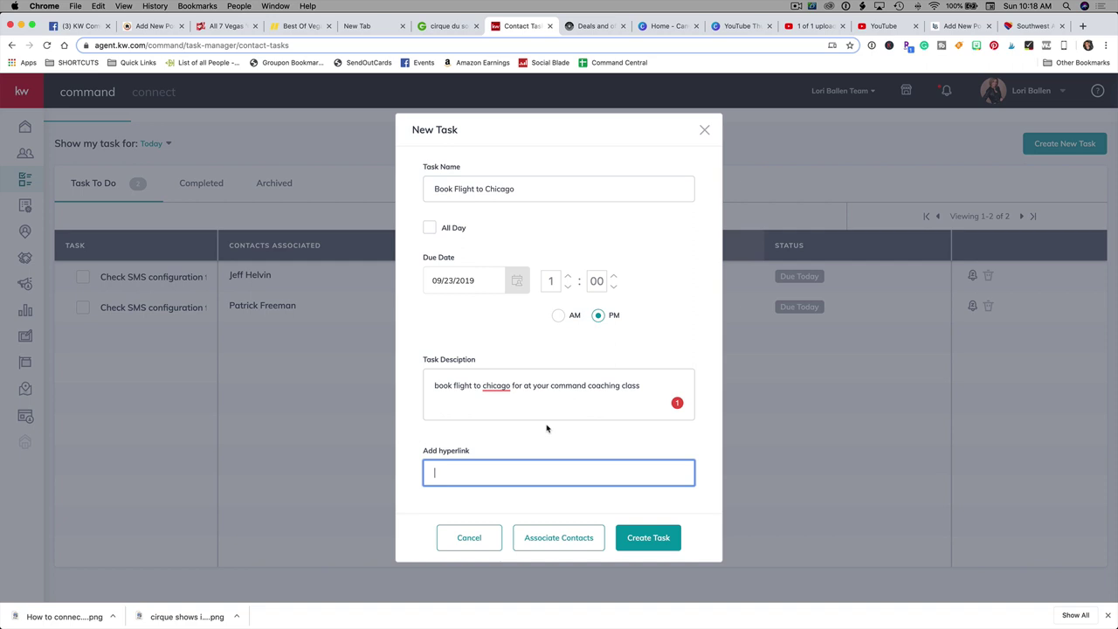
key("super+v")
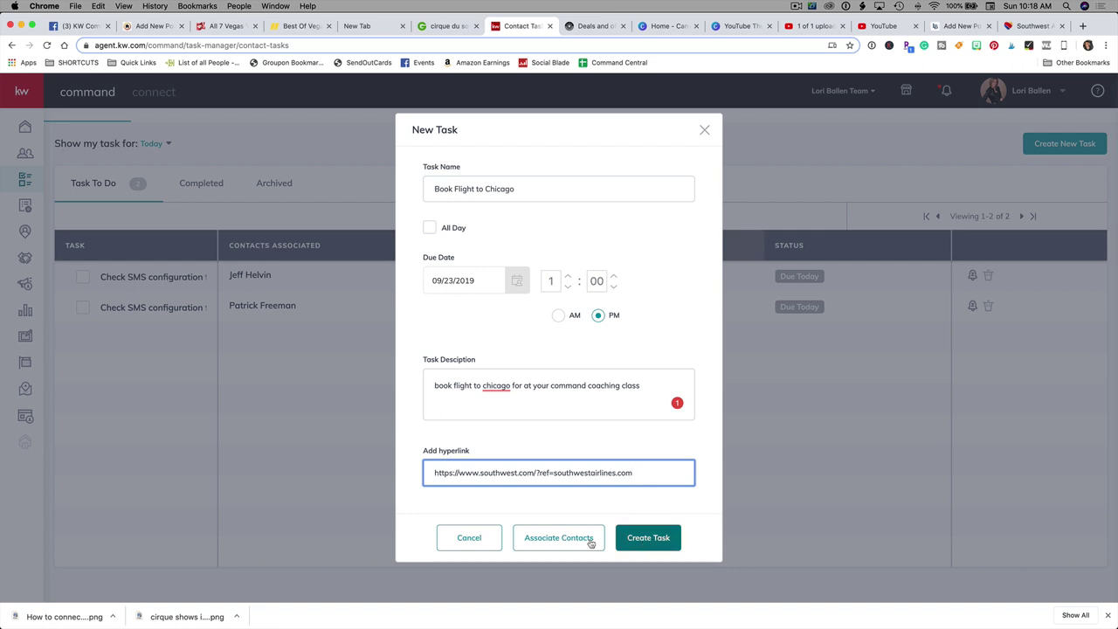
left_click(546, 541)
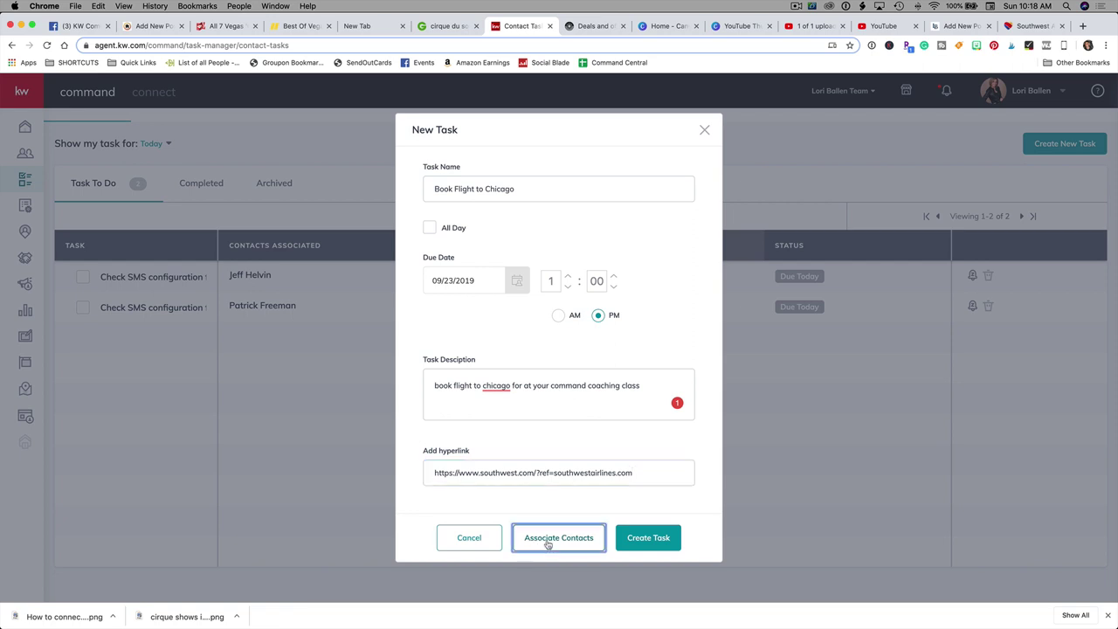
Step: Search for the contact by name and assign them to the Book Flight to Chicago task
left_click(480, 236)
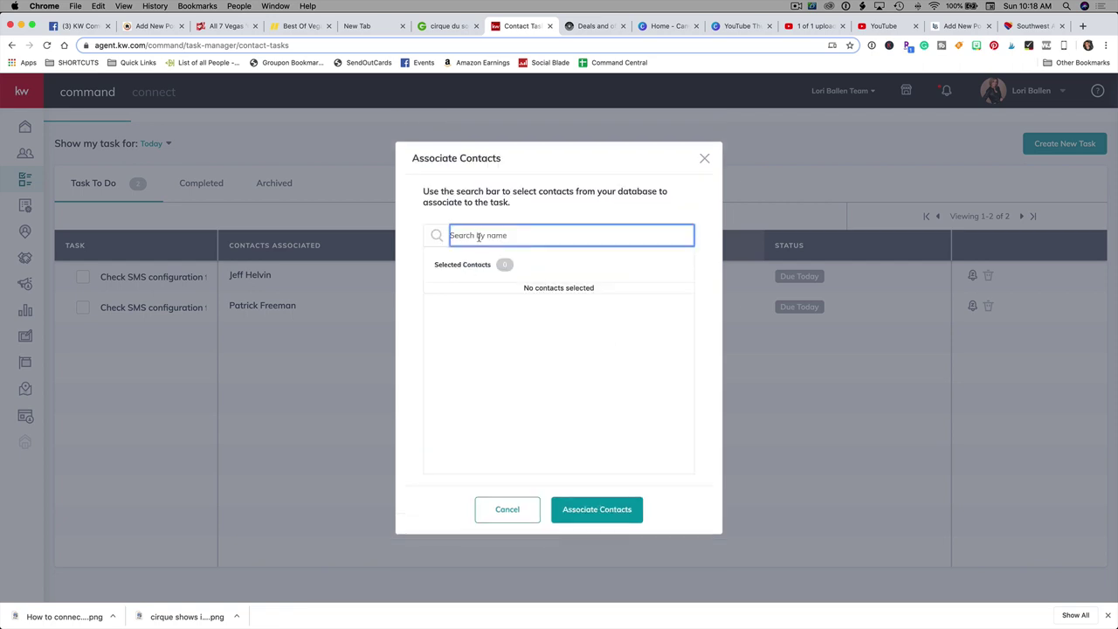
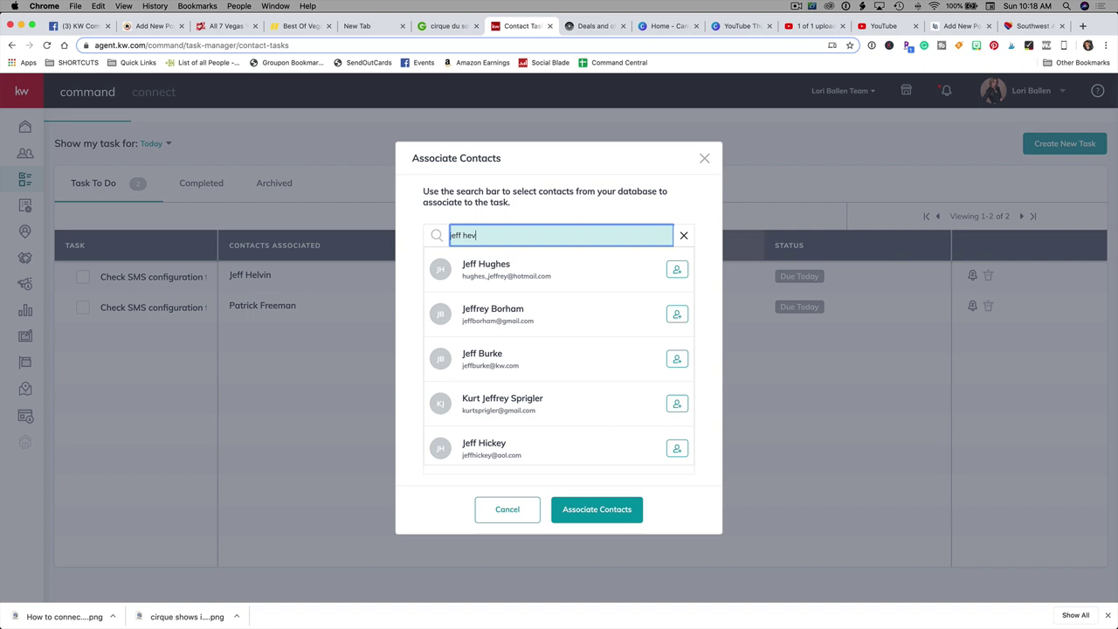
scroll(578, 308, "down", 2)
scroll(579, 308, "down", 4)
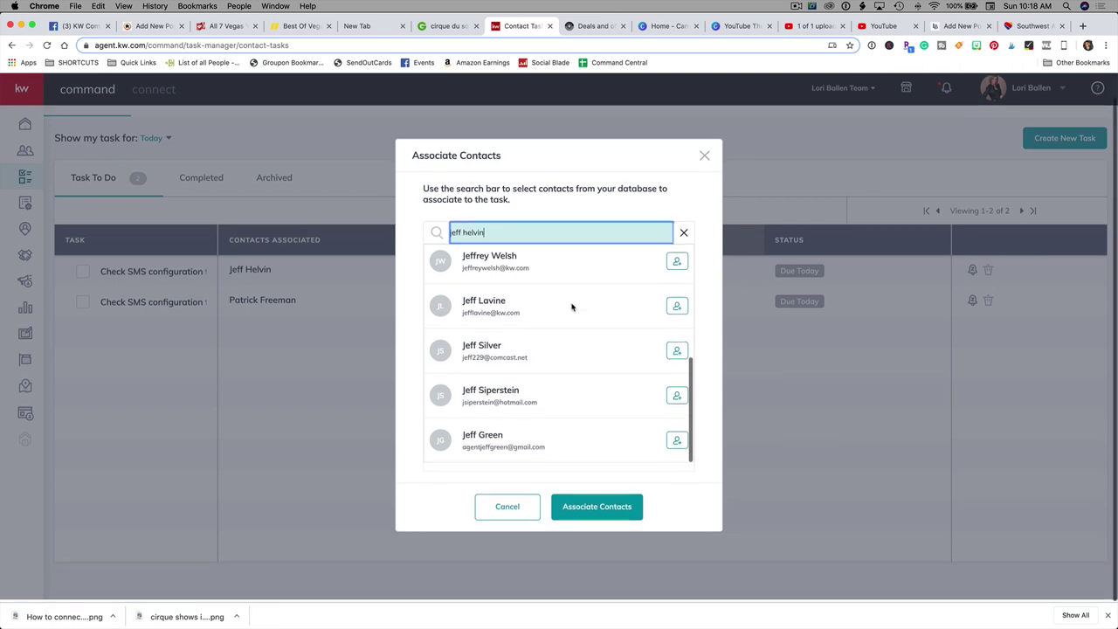
left_click_drag(496, 236, 436, 234)
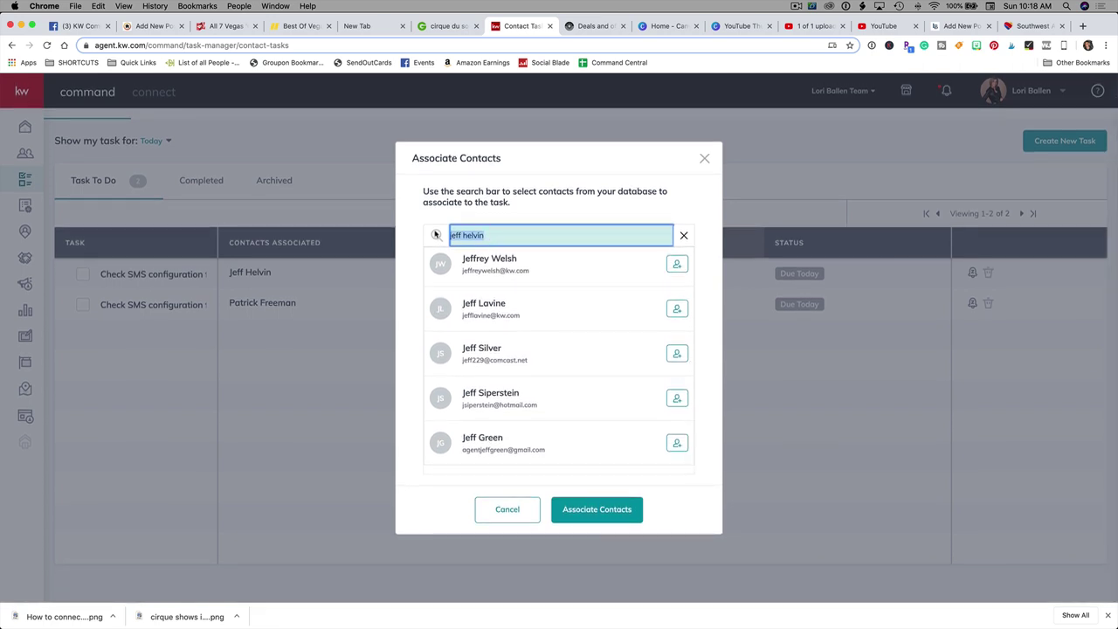
type("hel")
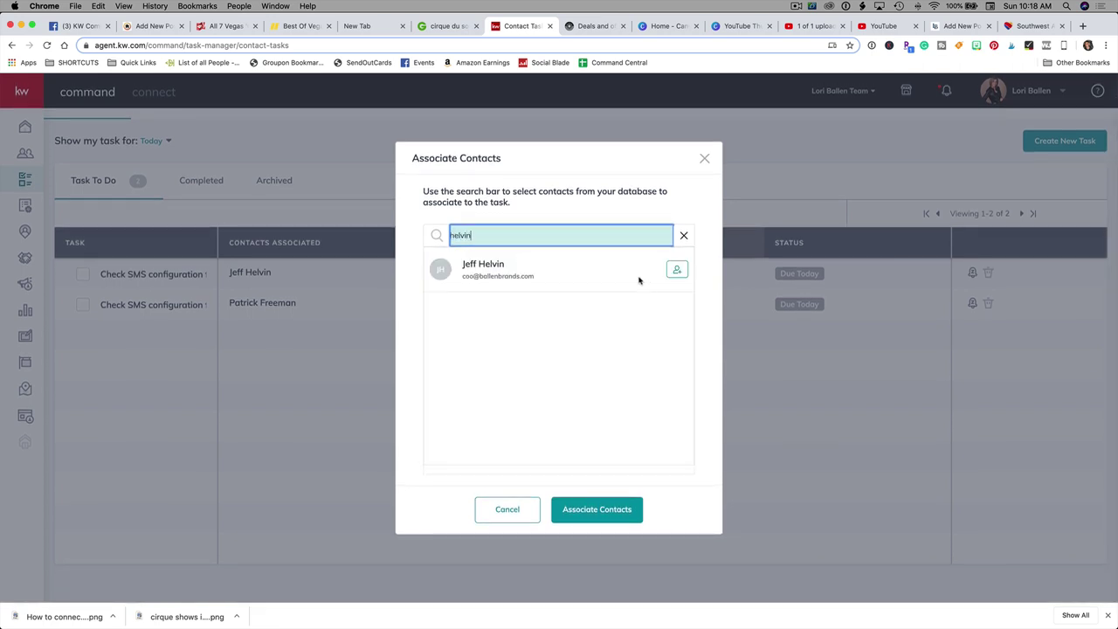
left_click(678, 271)
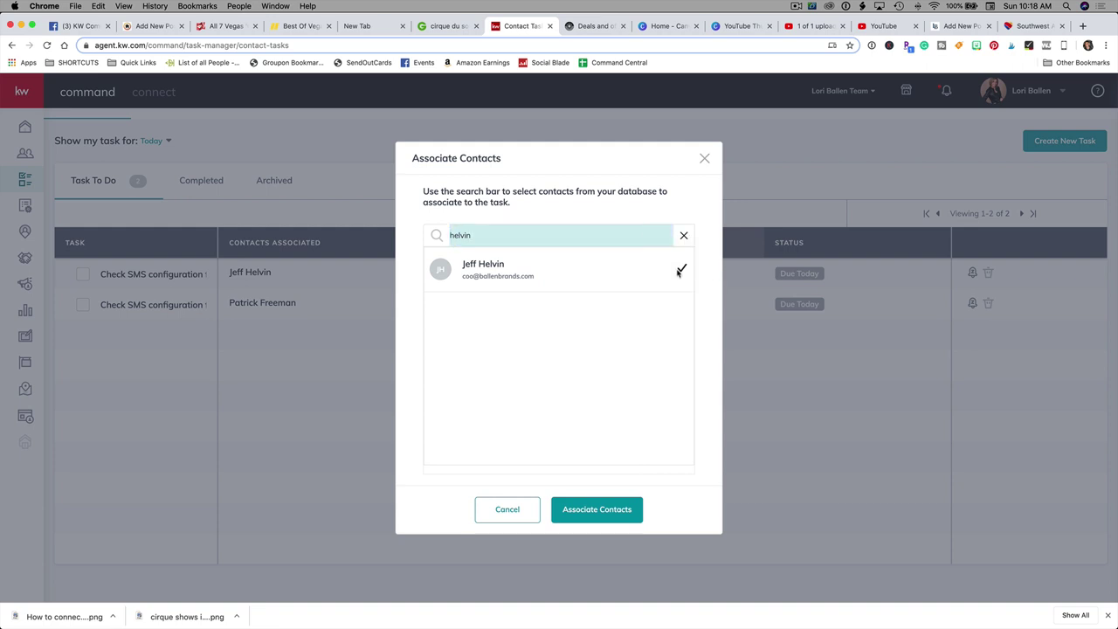
left_click(598, 513)
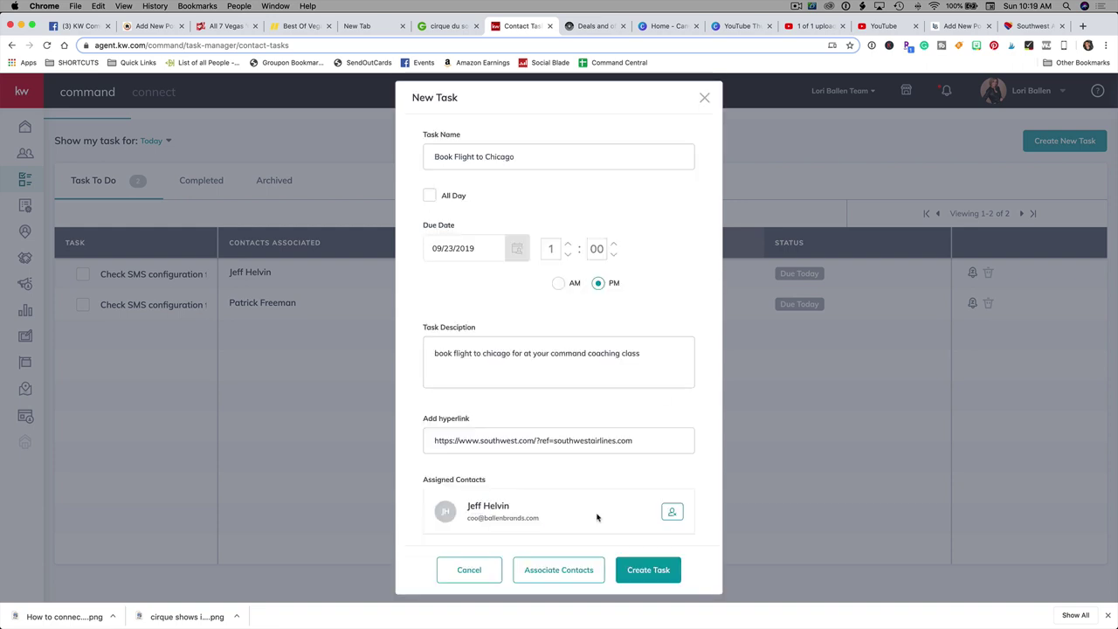
Step: Create the Book Flight to Chicago task, returning to the Contact Tasks list
left_click(651, 573)
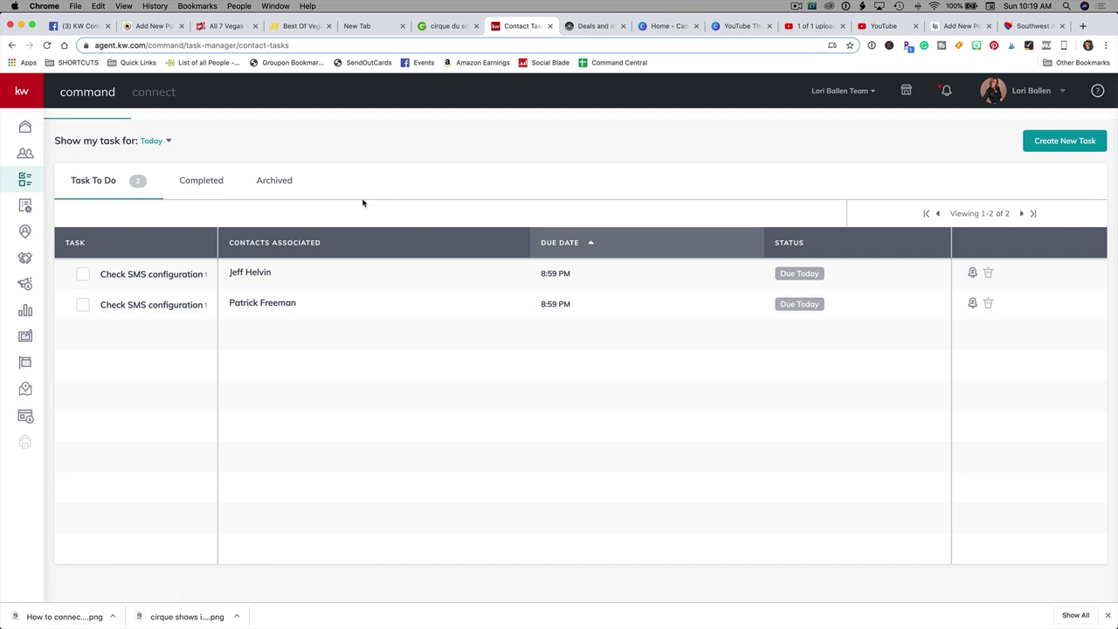
Step: Open the contact's record from the contacts list and show its empty Tasks tab
left_click(25, 159)
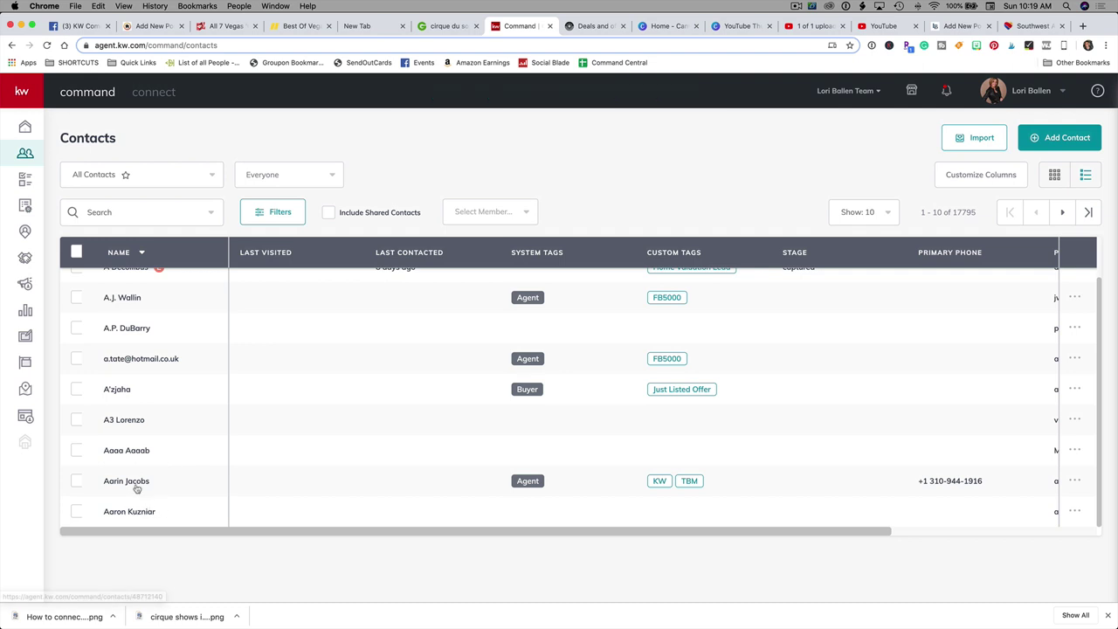
left_click(137, 516)
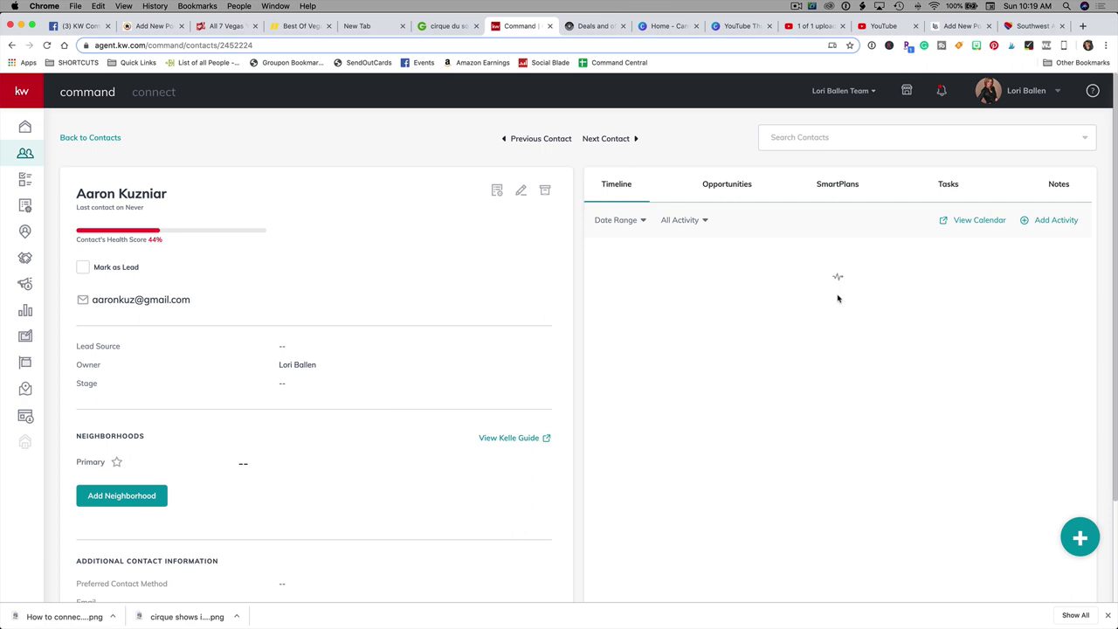
left_click(948, 187)
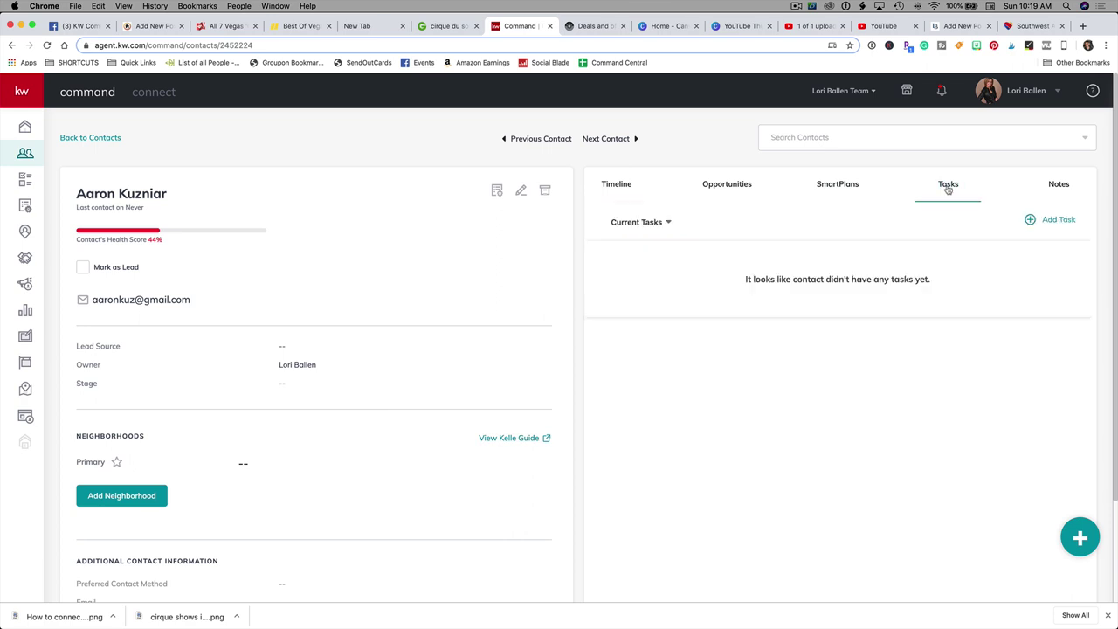
Step: Add a 'Send Thank You Card' task due 09/24/2019 with a short description
left_click(1046, 221)
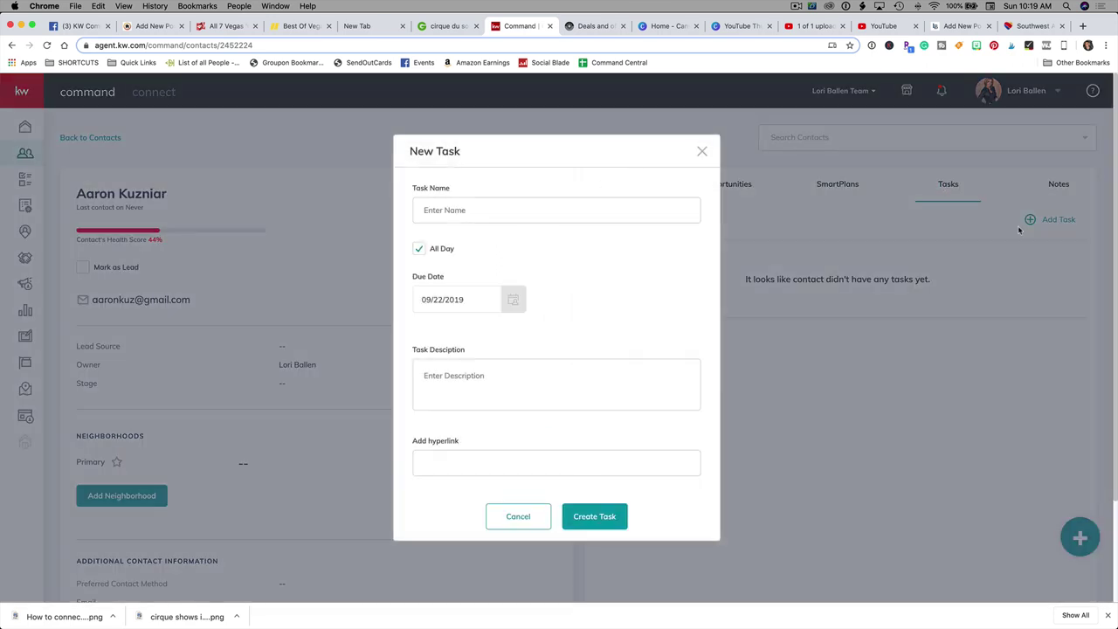
left_click(463, 209)
type("Send Th")
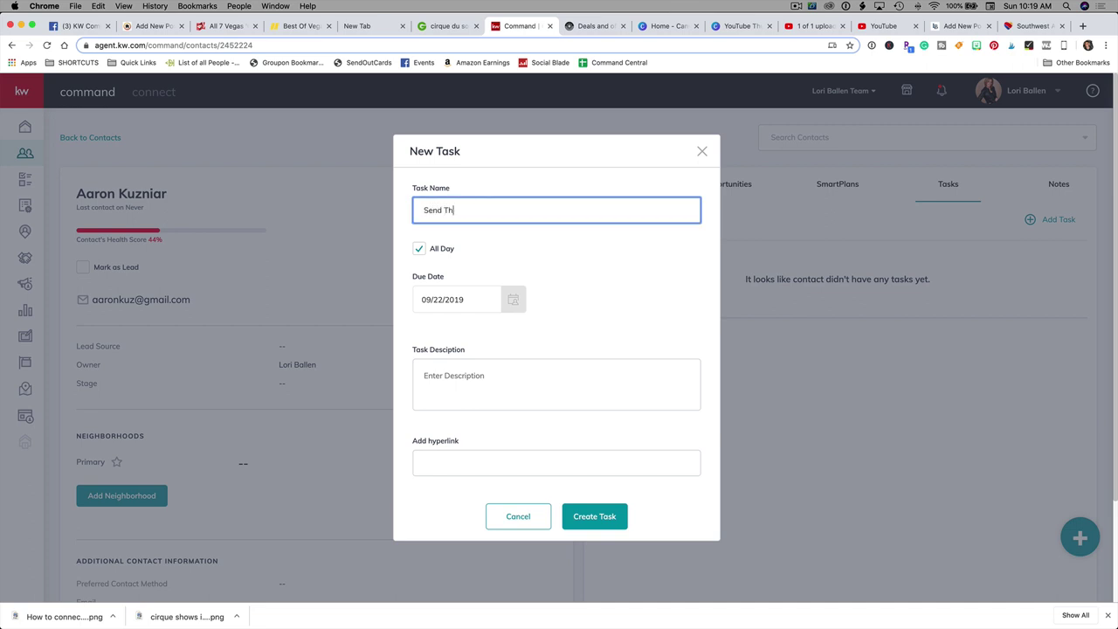
type("ank You Card")
left_click(513, 299)
left_click(478, 432)
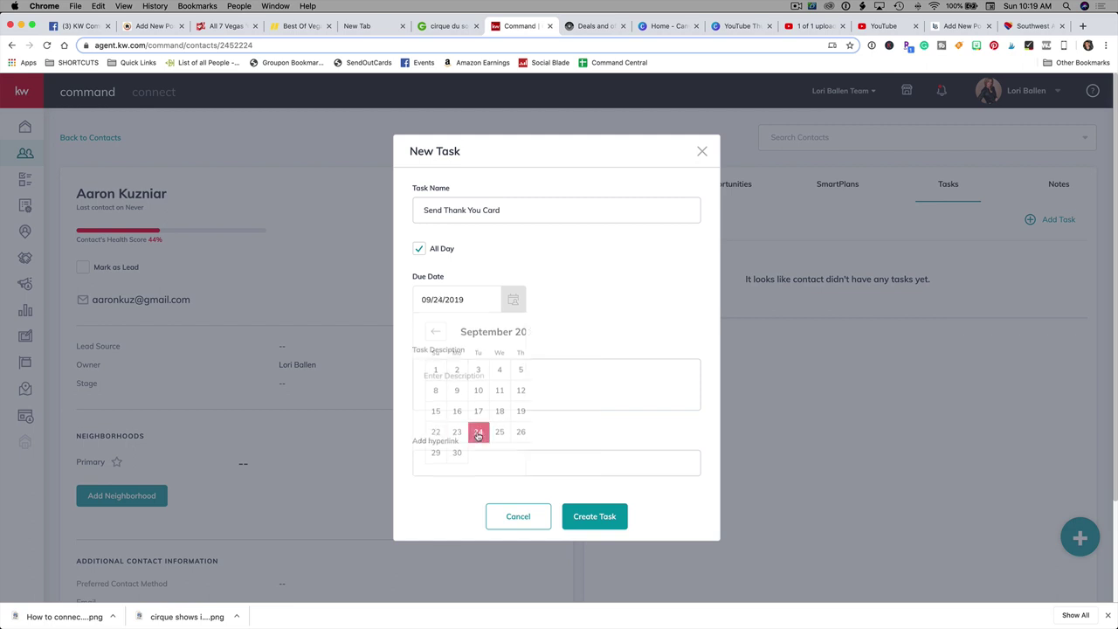
left_click(479, 385)
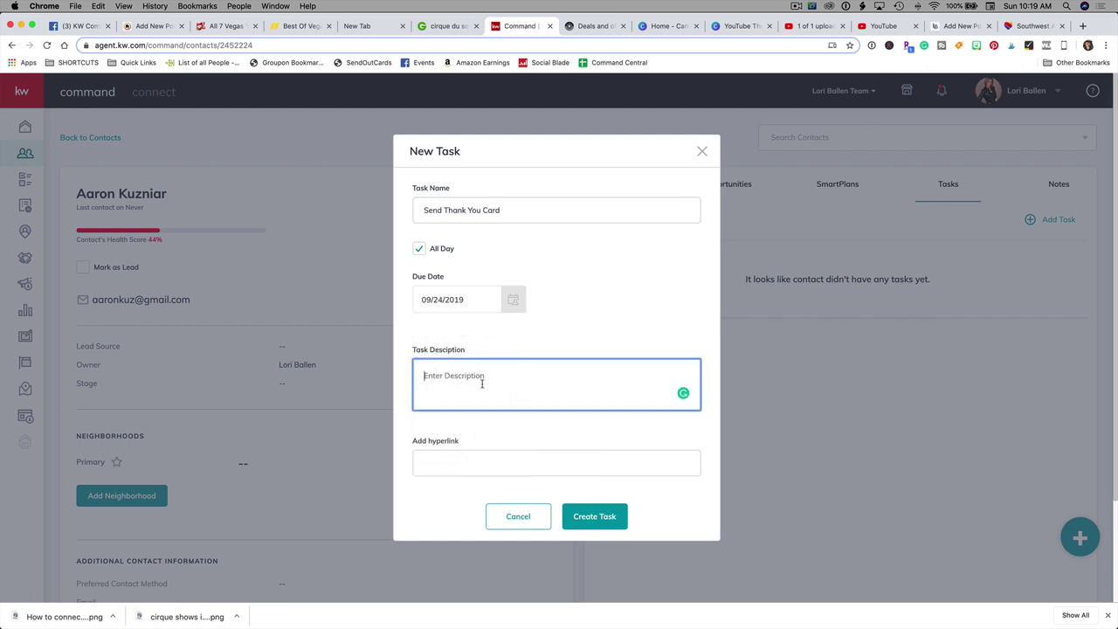
type("yo")
left_click(475, 475)
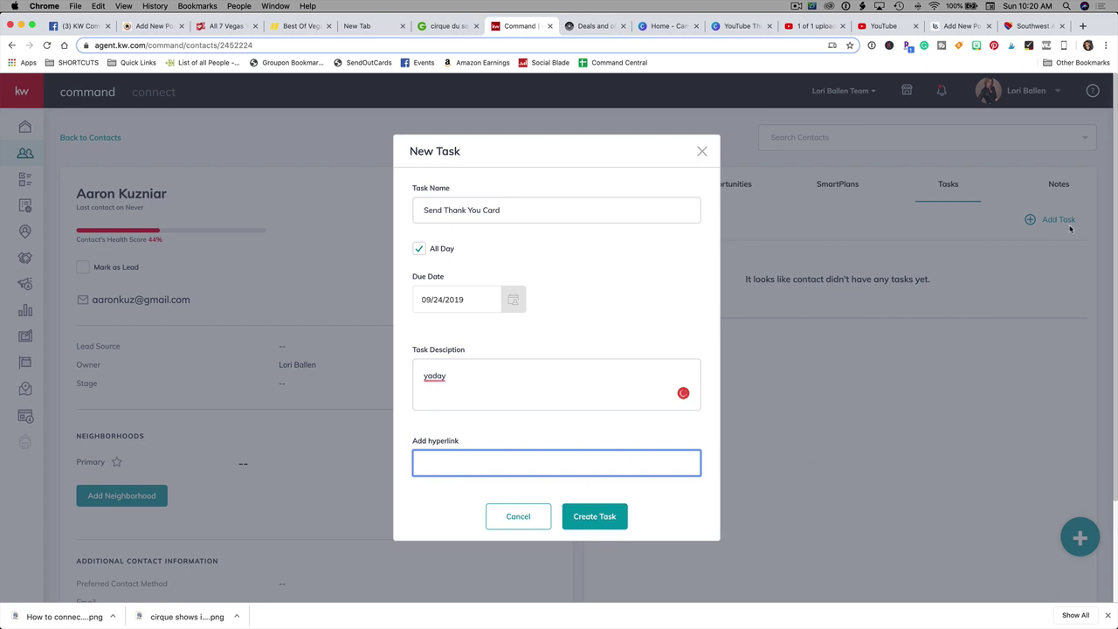
Step: Grab the SendOutCards site address, paste it as the task hyperlink, and create the task
left_click(1083, 25)
type("sendoutcards.com/app")
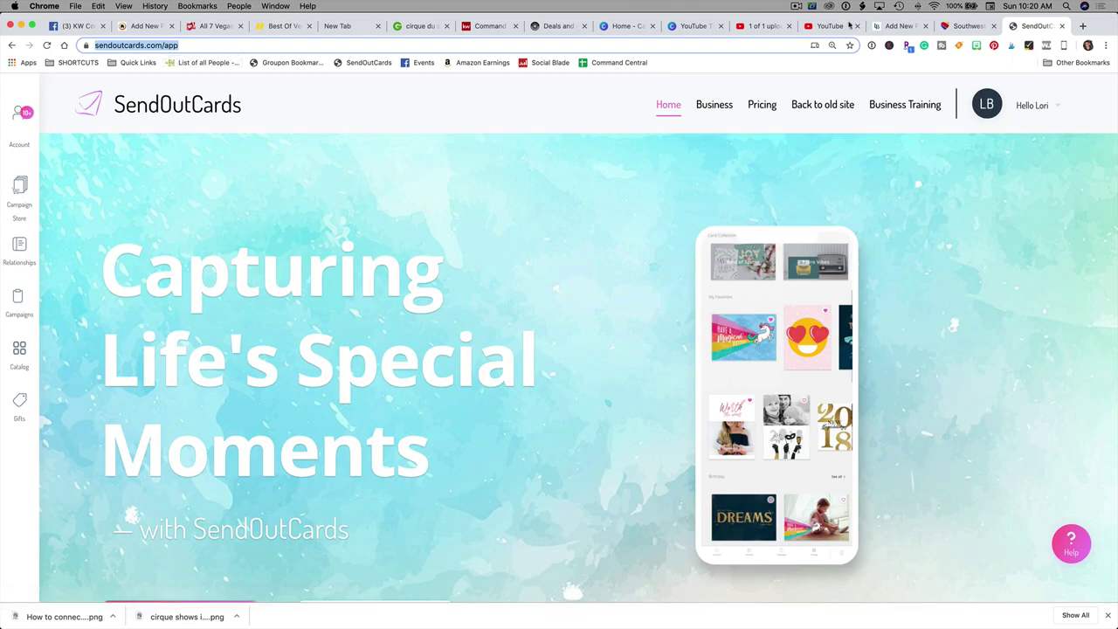
left_click(874, 27)
left_click(483, 26)
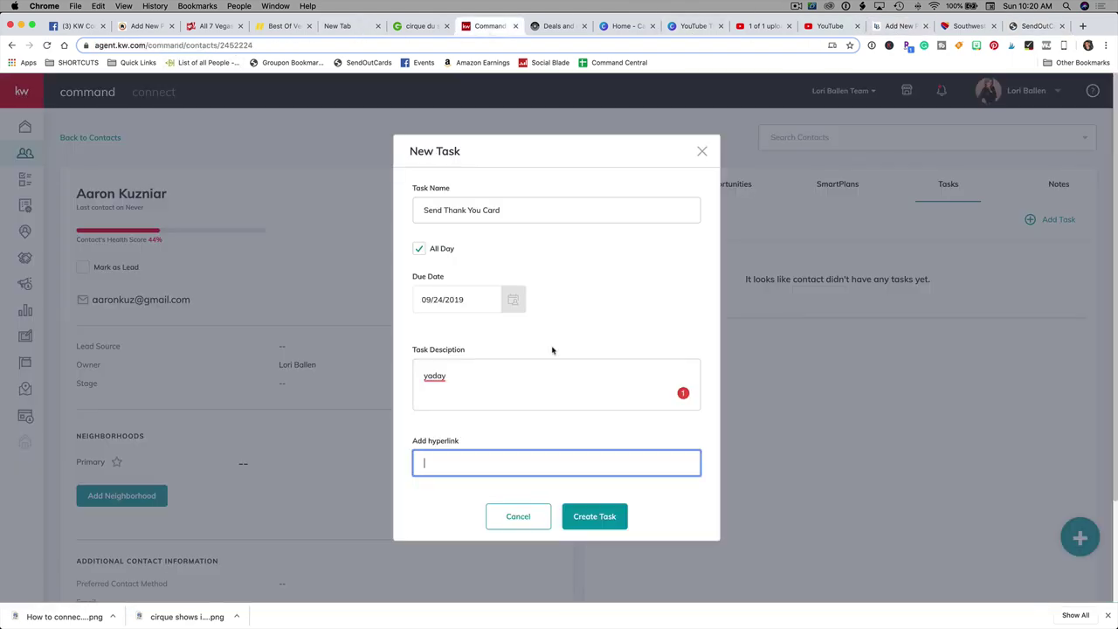
key("super+v")
left_click(609, 517)
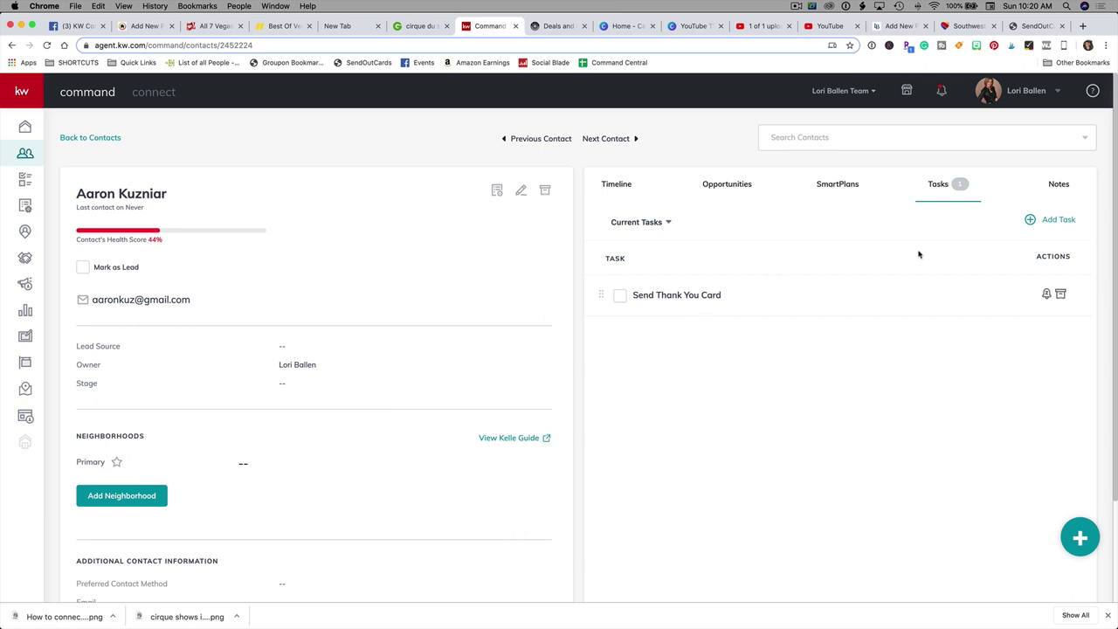
Step: Expand the green + quick-add menu for calendar events, notes and activities
scroll(916, 254, "down", 1)
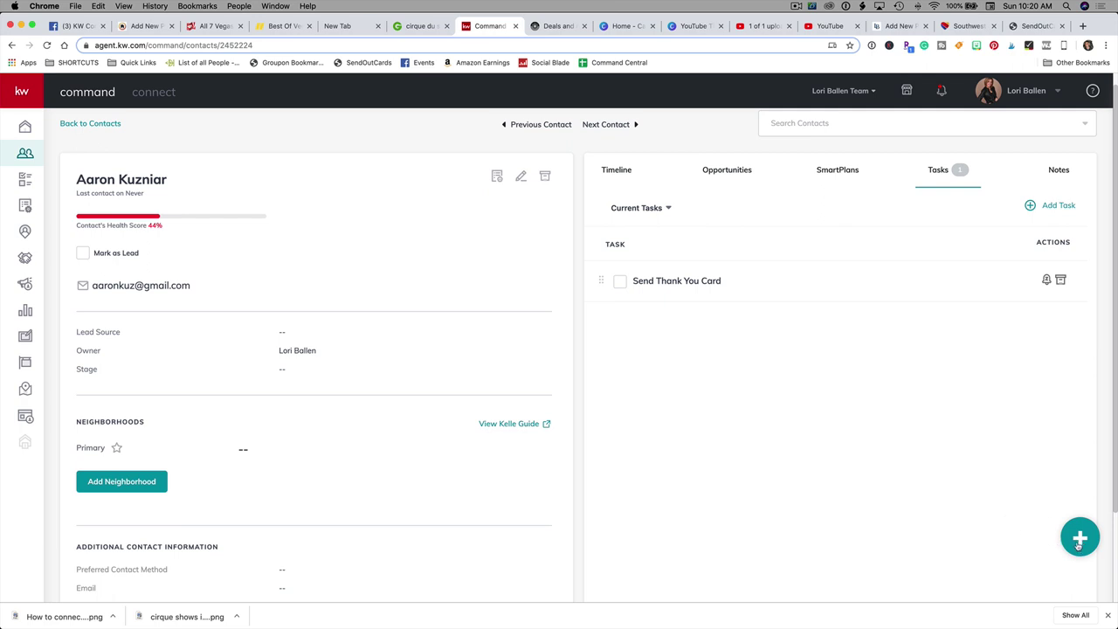
mouse_move(1080, 537)
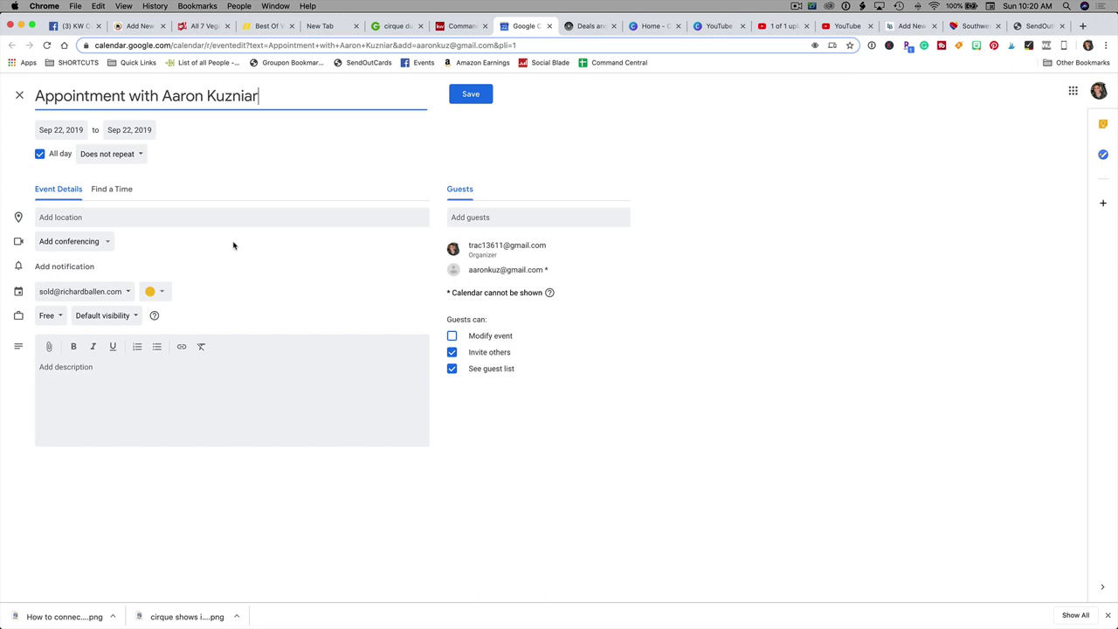
Step: Save the all-day Sep 22, 2019 appointment in Google Calendar and return to KW Command
left_click(474, 99)
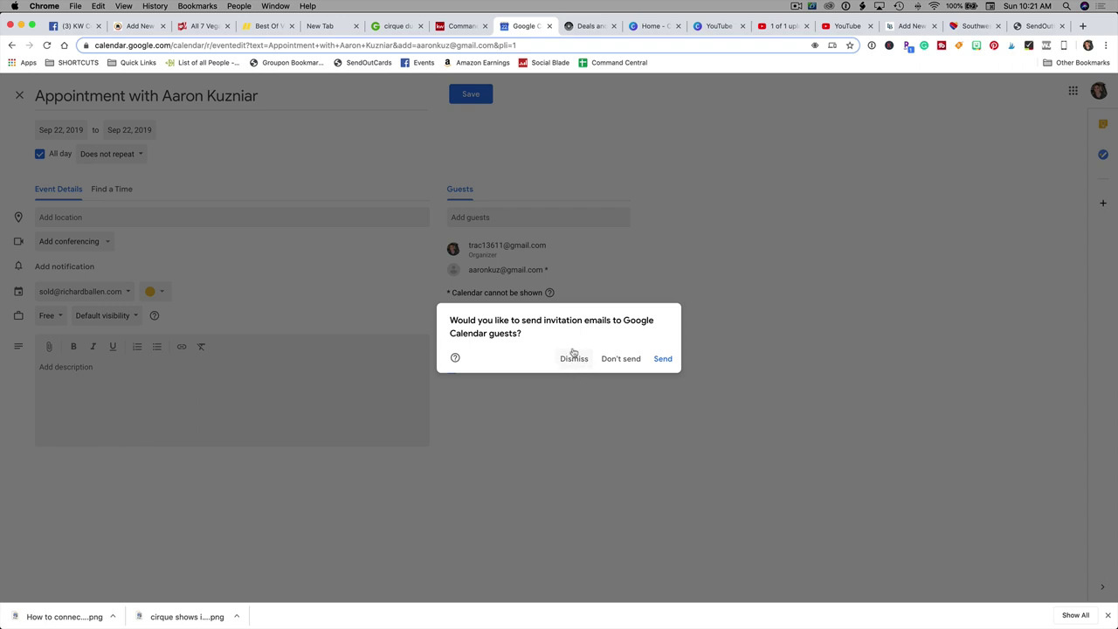
left_click(458, 26)
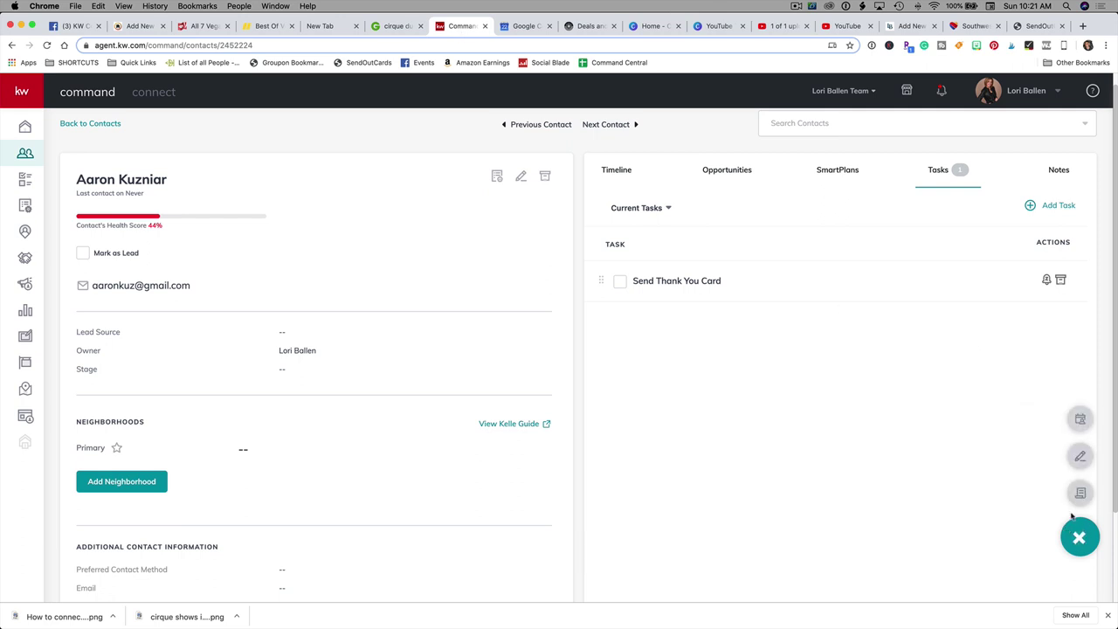
Step: Save a 'Conversation' note about real estate needs and selling after a 2021 graduation
left_click(1080, 458)
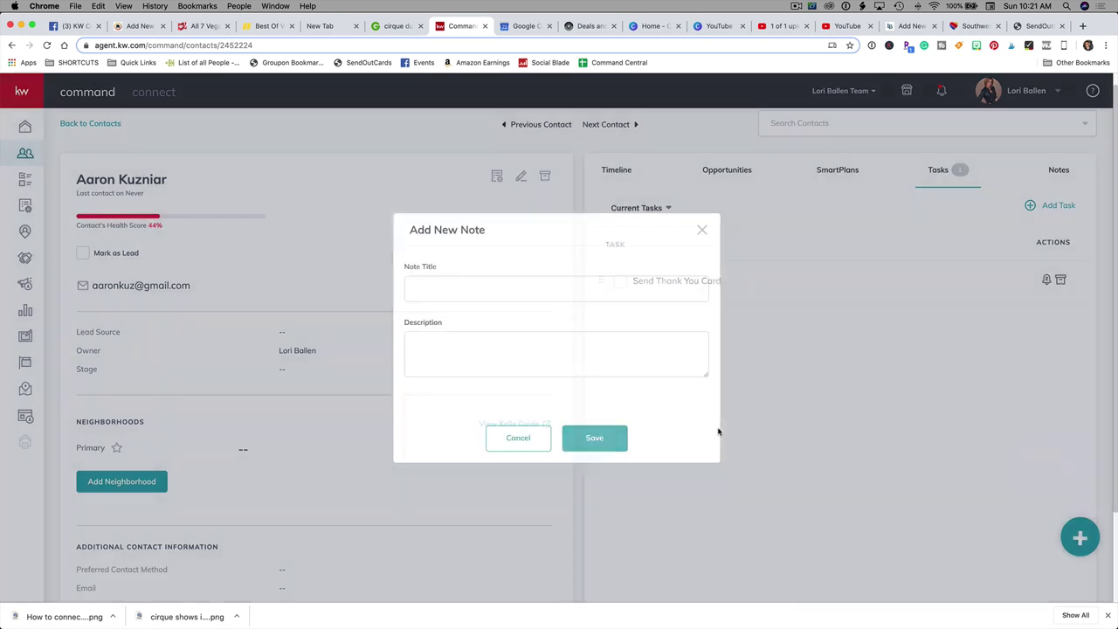
type("Conversation")
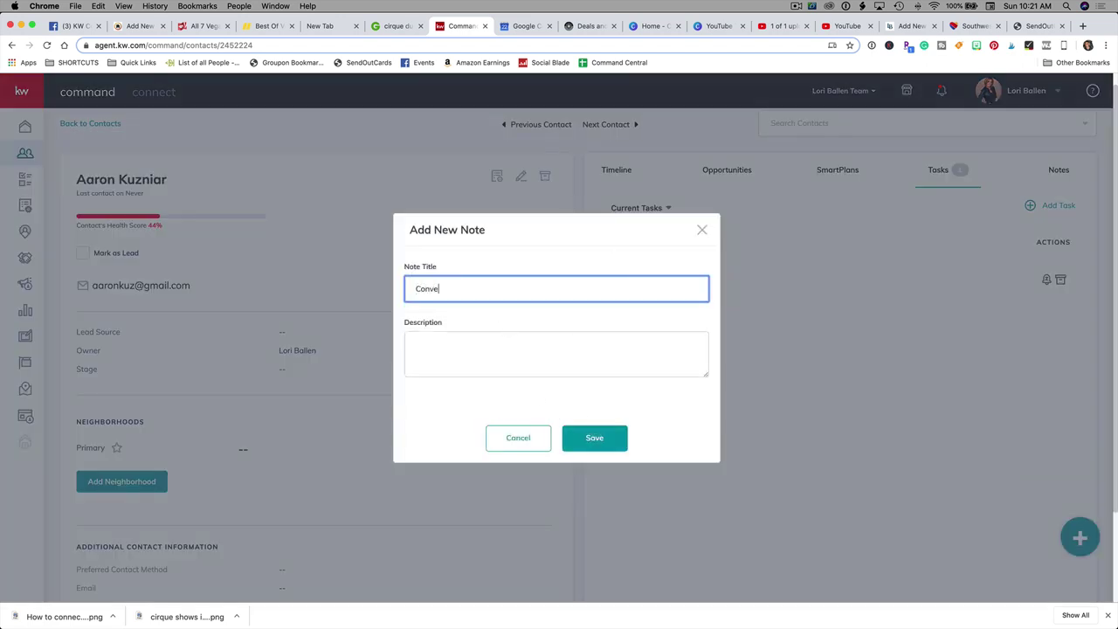
left_click(415, 348)
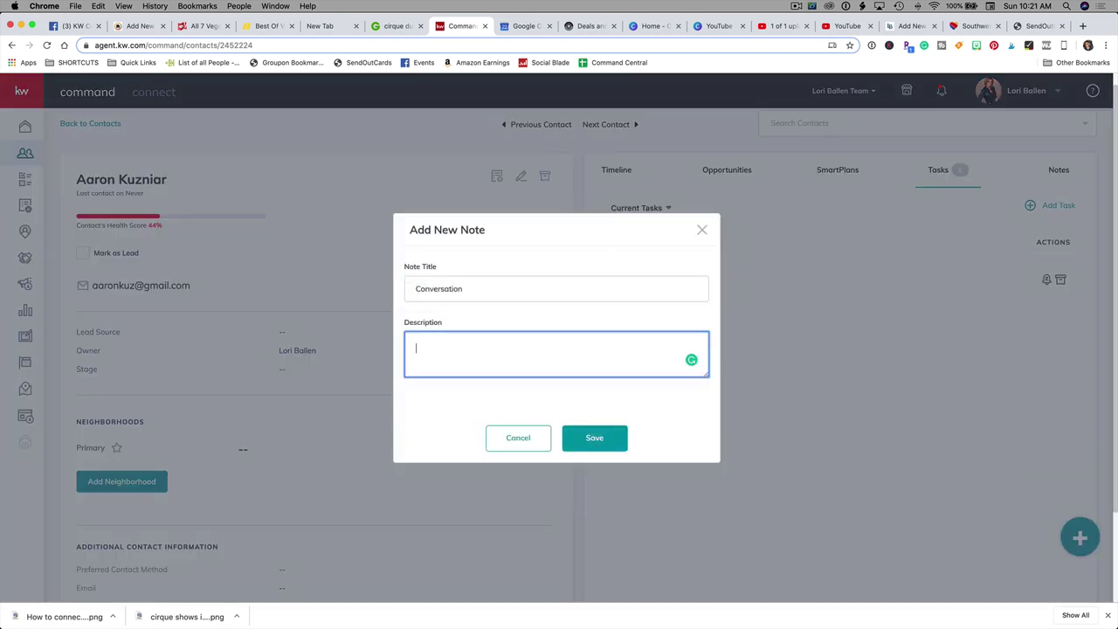
type("talked about real estate needs. going")
key("BackSpace")
key("BackSpace")
key("BackSpace")
key("BackSpace")
key("BackSpace")
type("Going to ")
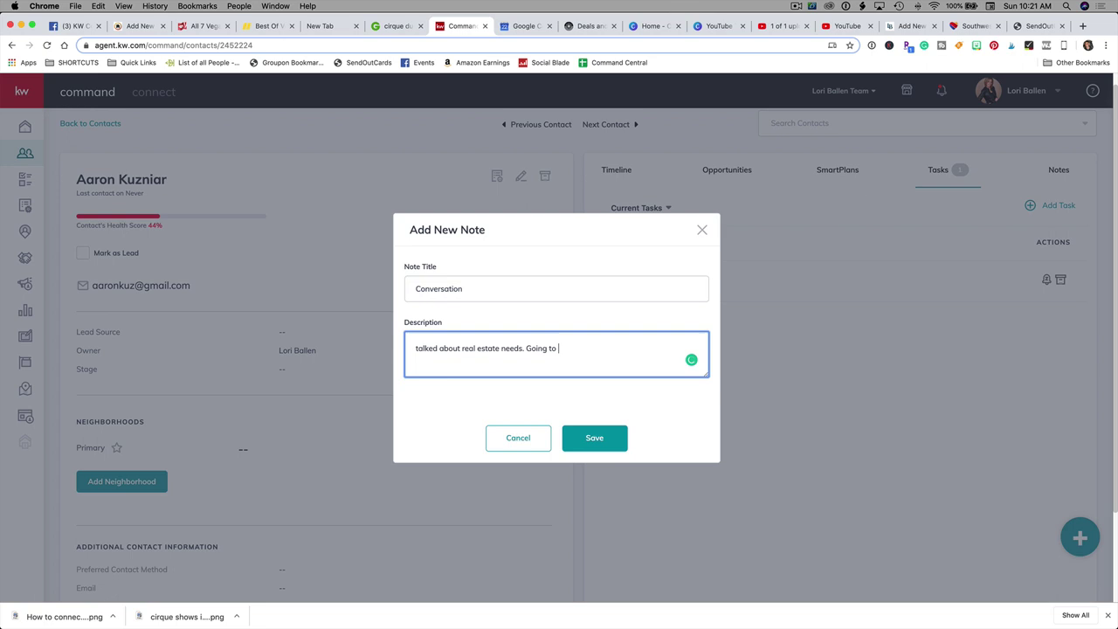
type("consider selling after maddy grad")
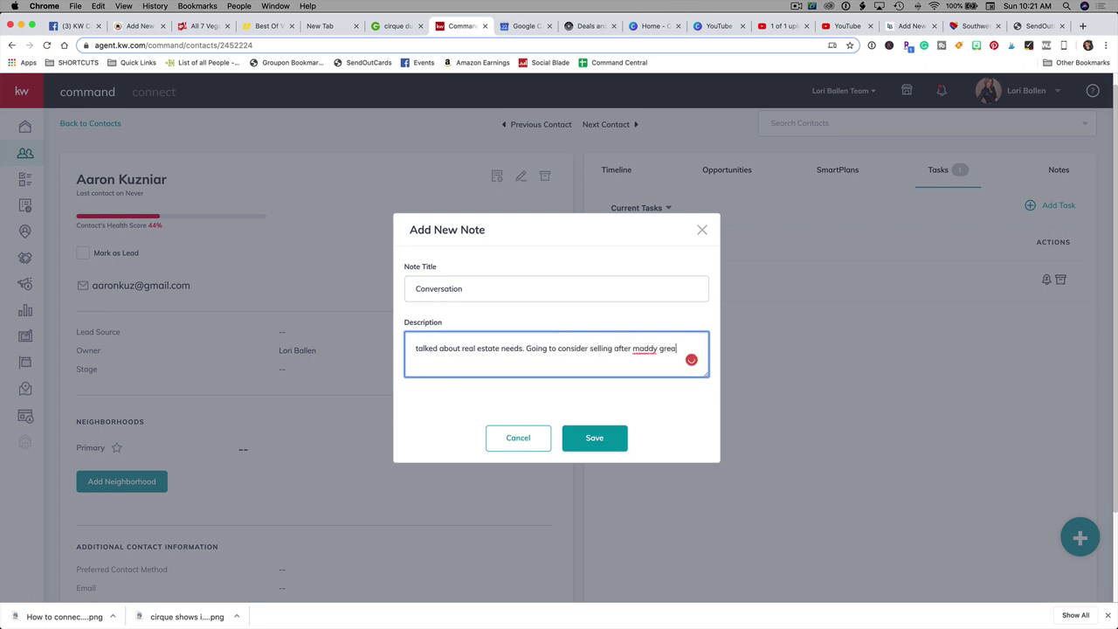
type("ua")
key("BackSpace")
key("BackSpace")
key("BackSpace")
key("BackSpace")
key("BackSpace")
type("raduates in 2021")
left_click(594, 440)
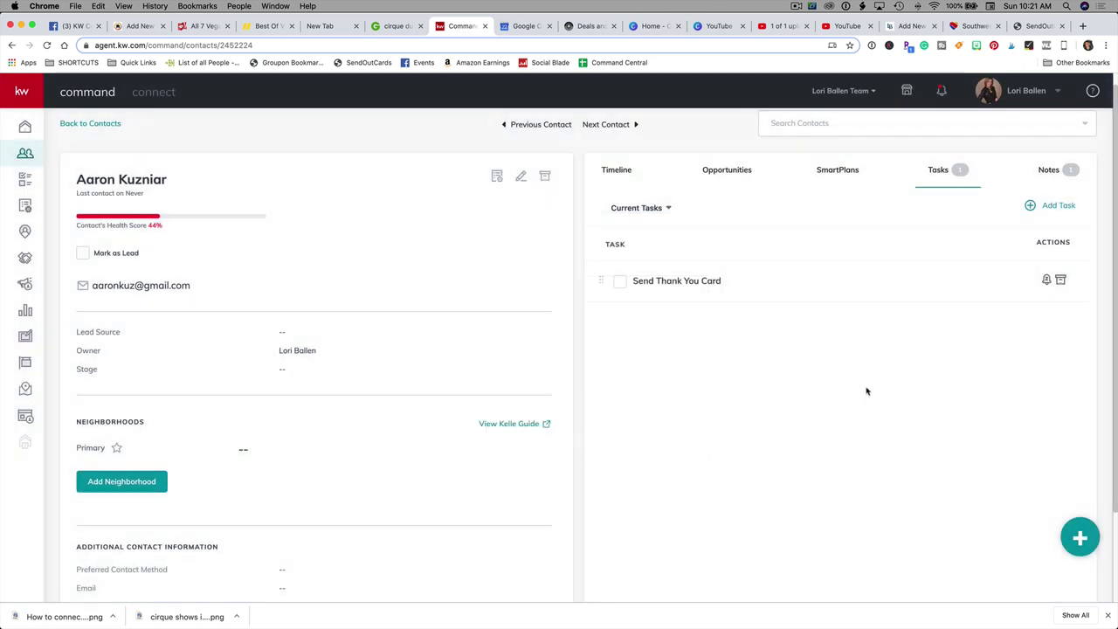
Step: Open a new activity form dated Sep 22, 2019 and show its interaction type options
scroll(866, 390, "down", 1)
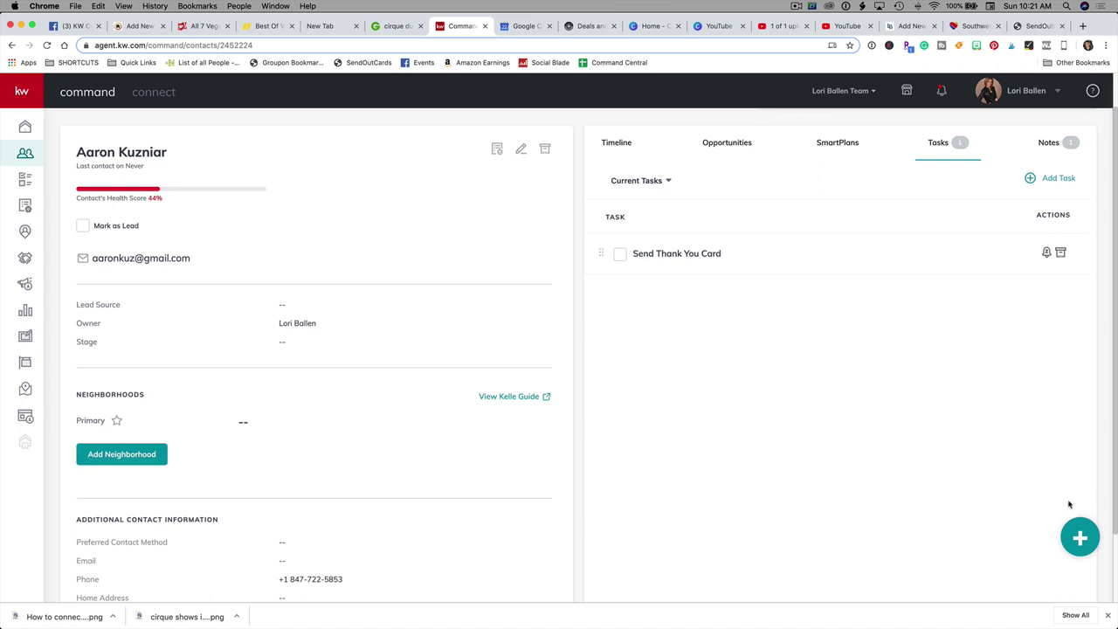
mouse_move(1080, 535)
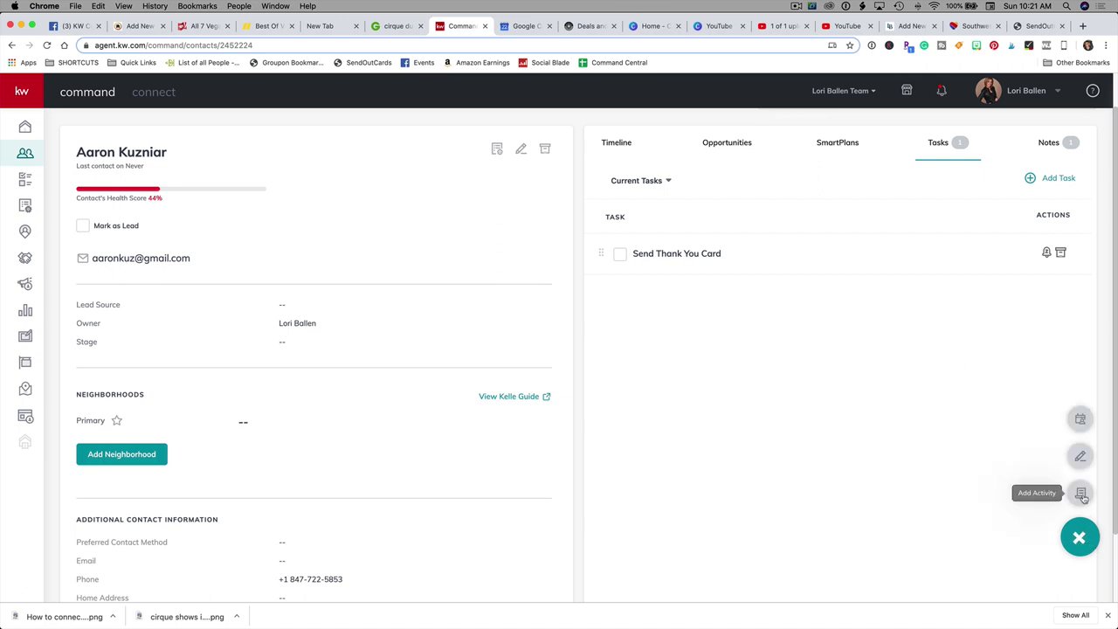
left_click(1083, 495)
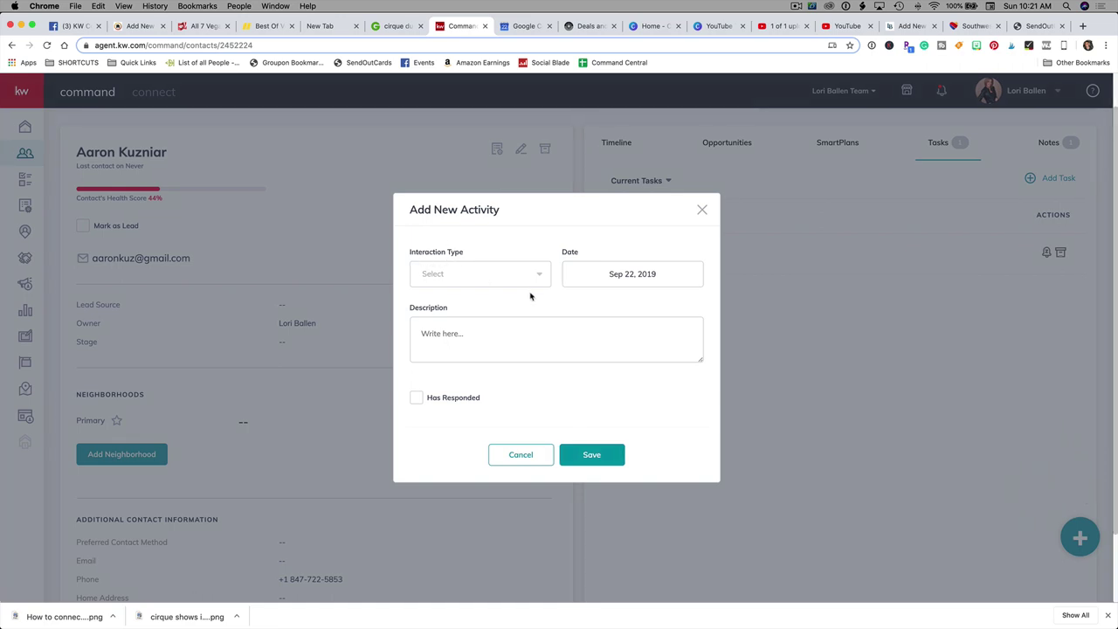
left_click(472, 279)
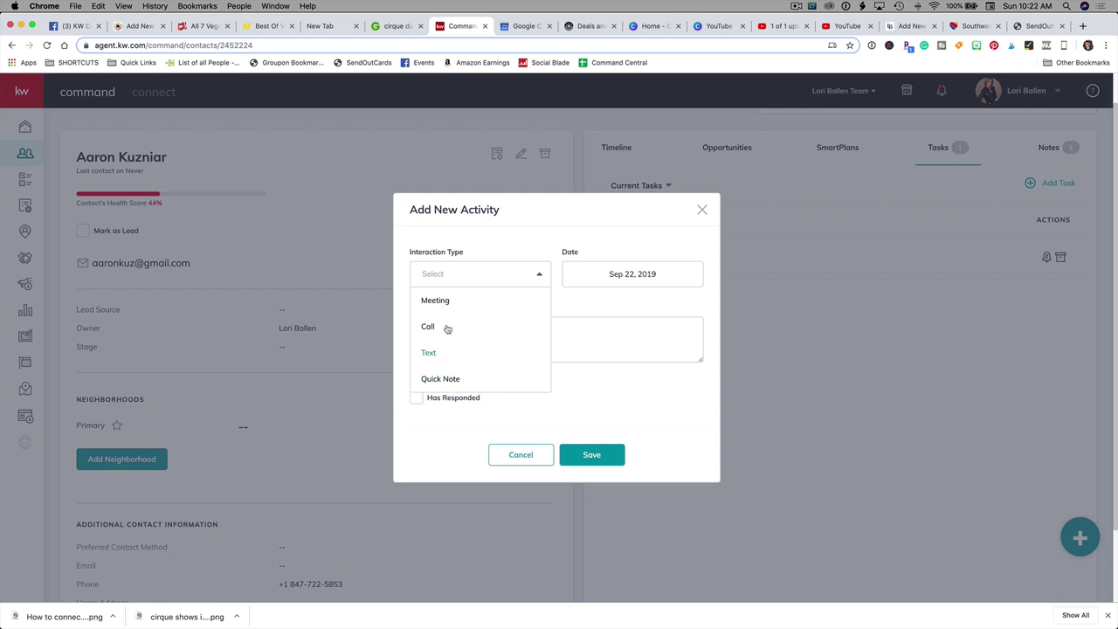
Step: Make the activity a Call described as 'discussed real estate needs. looking to sell after Christmas'
left_click(428, 327)
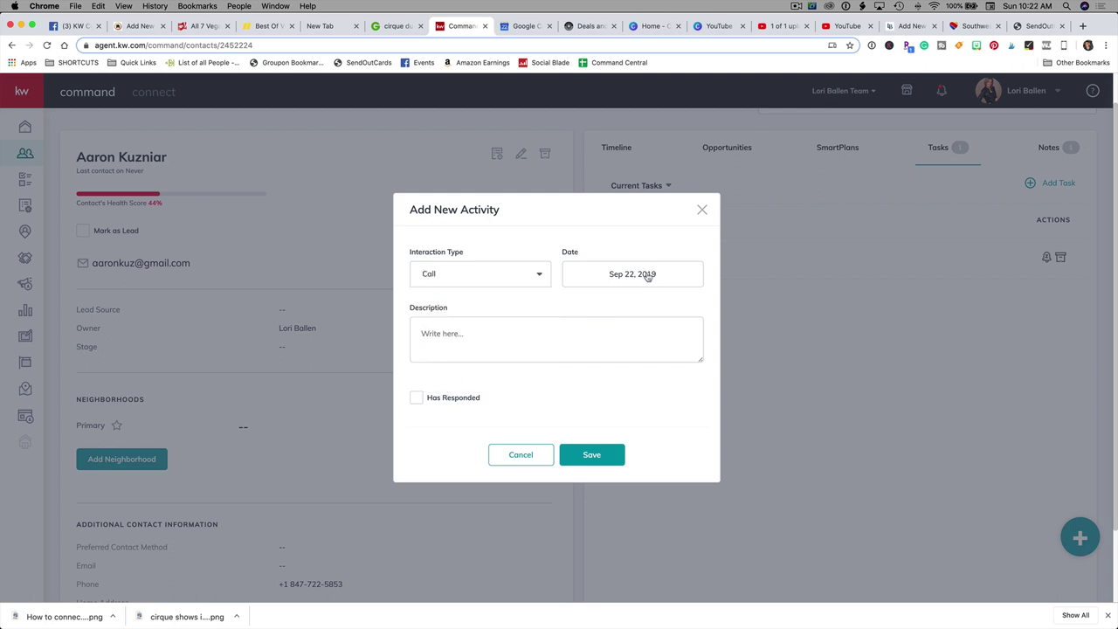
left_click(646, 275)
left_click(494, 336)
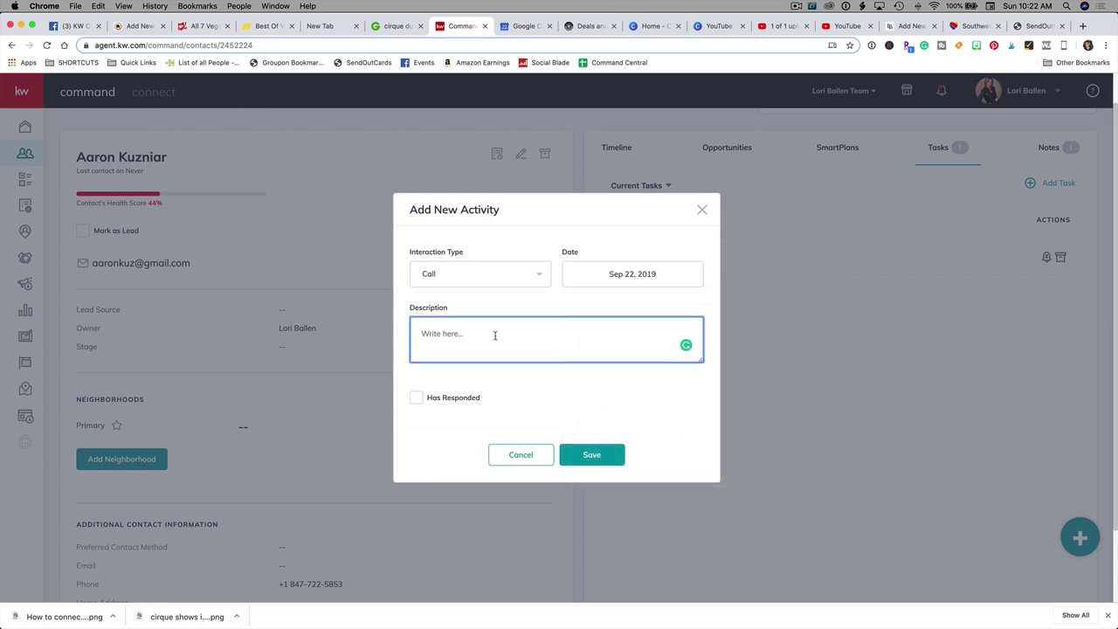
type("discussed real estate needs. looking to sell af")
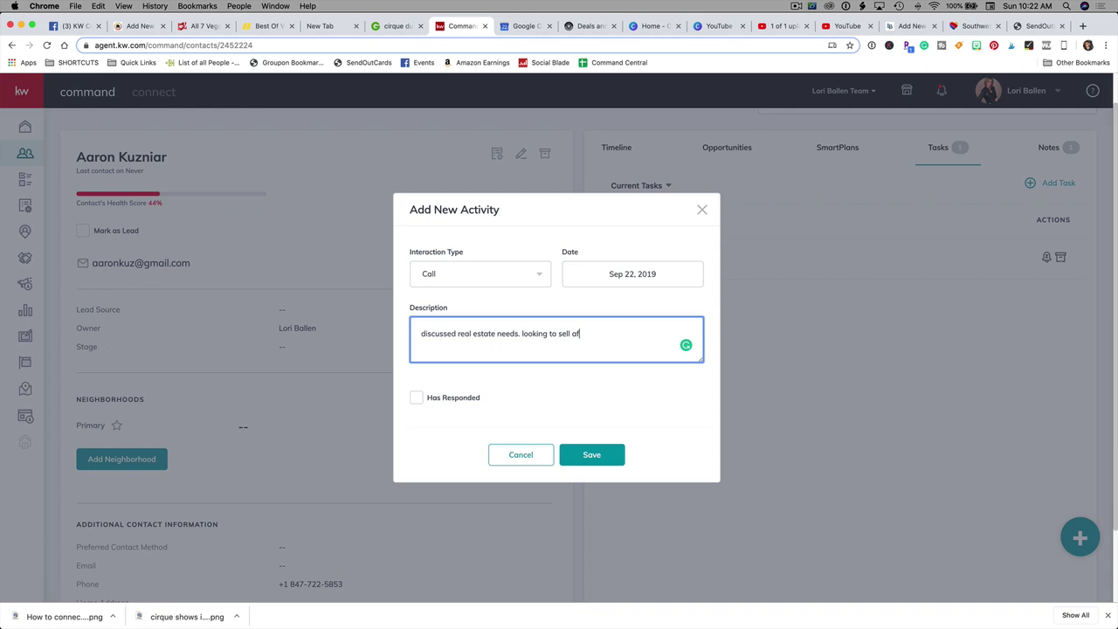
type("ter Christmas")
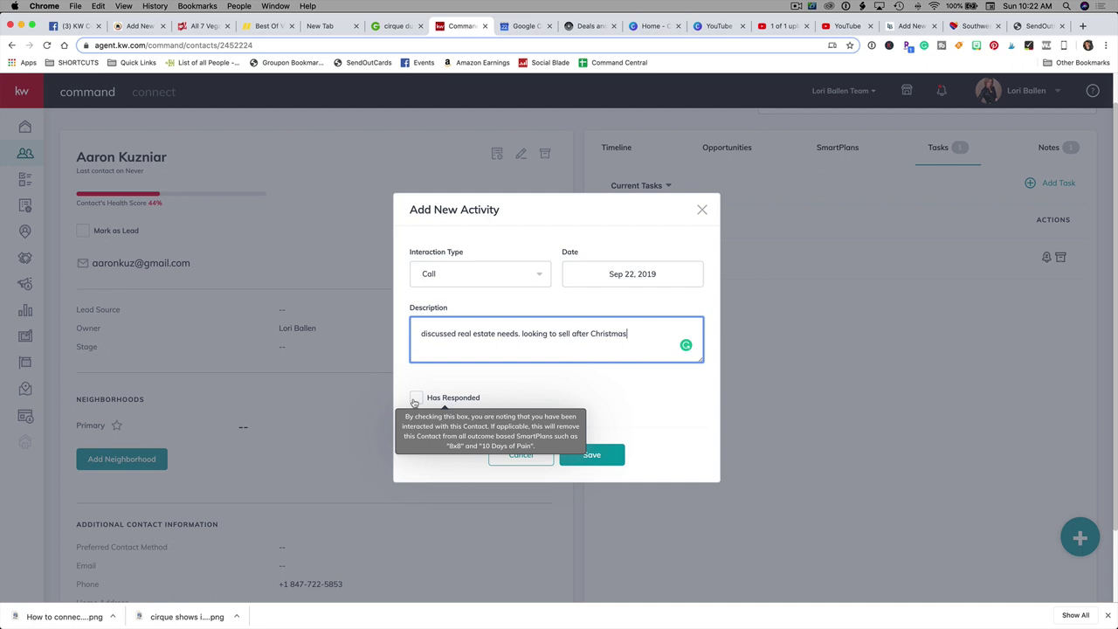
Step: Tick Has Responded on the call activity
left_click(415, 399)
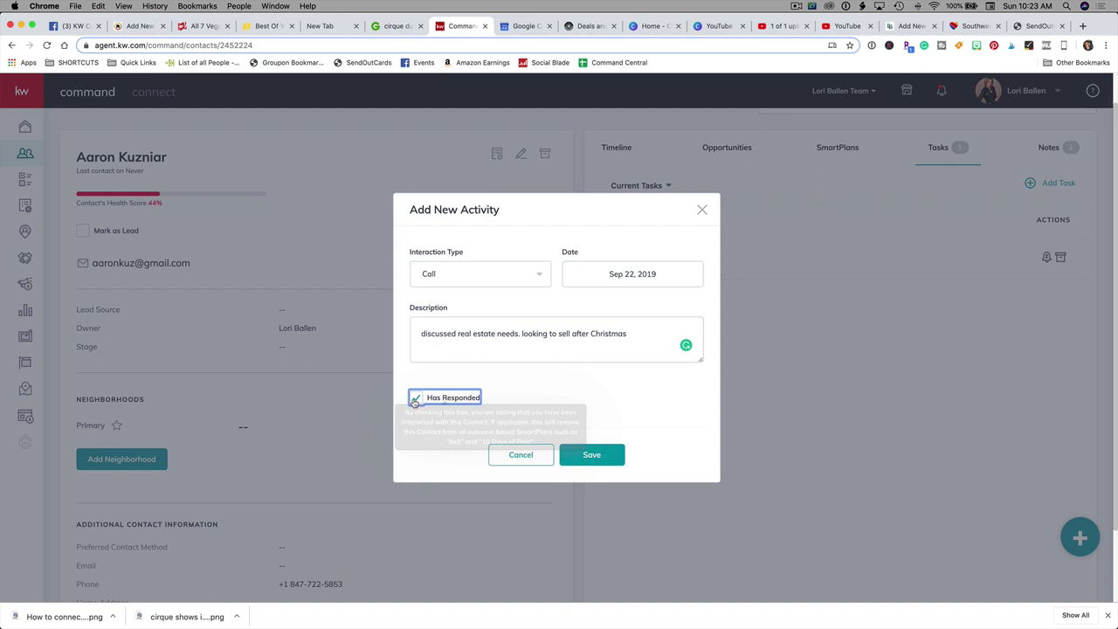
Step: Save the call activity and return to the contact's record
left_click(592, 454)
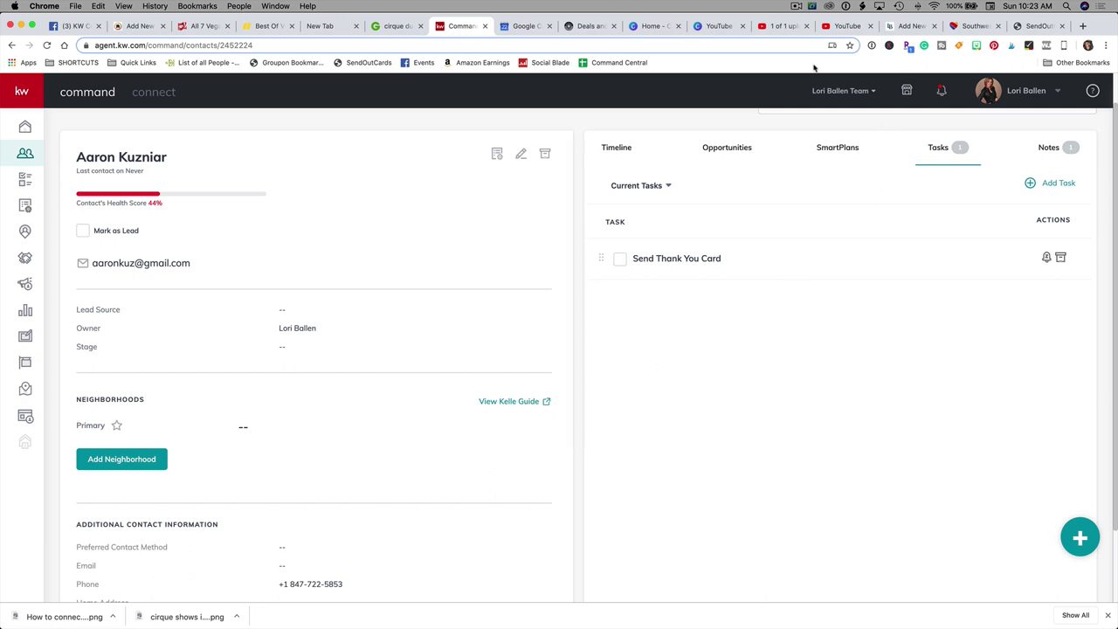
left_click(797, 7)
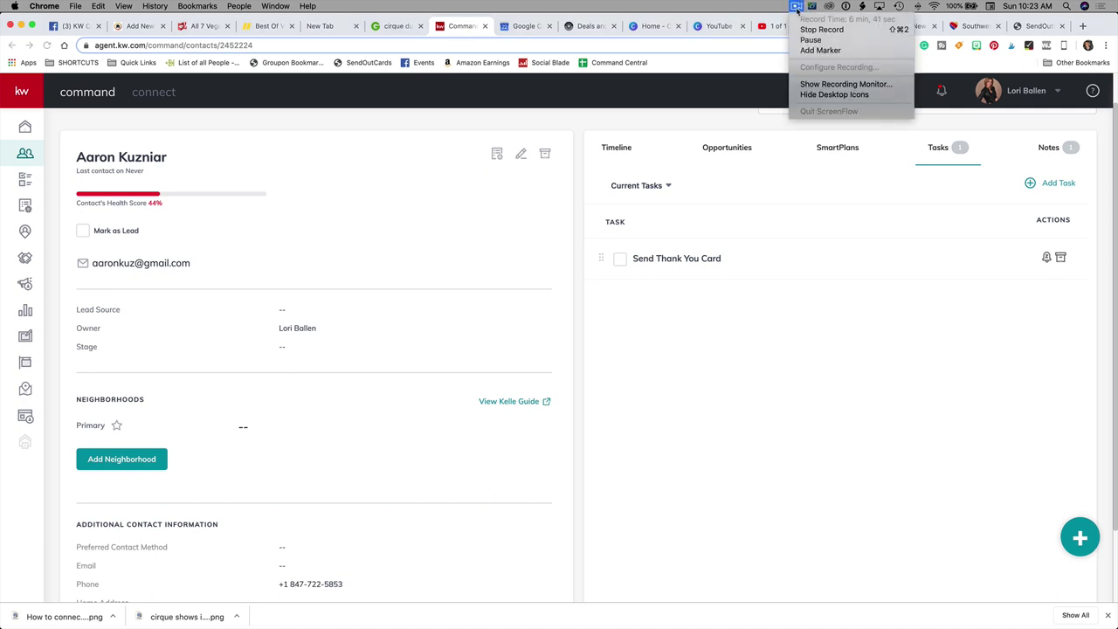